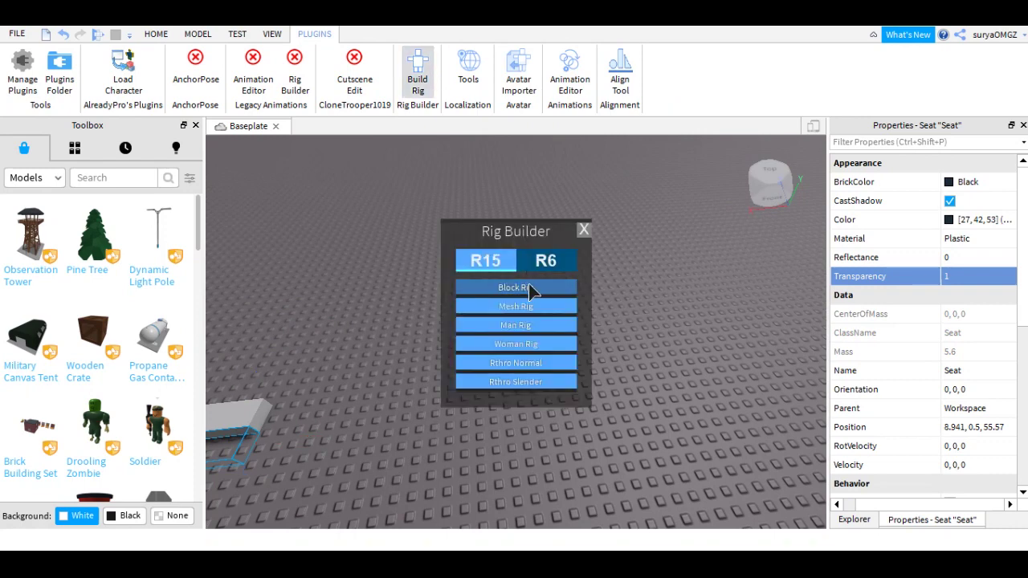
Insert an R15 Block Rig into the scene.
left_click(530, 289)
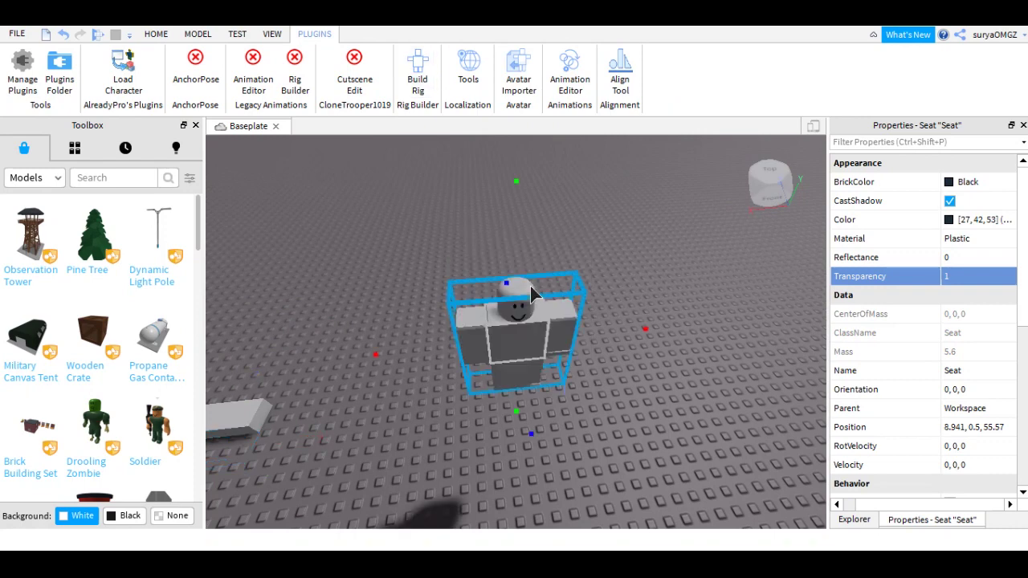
right_click_drag(517, 319, 516, 321)
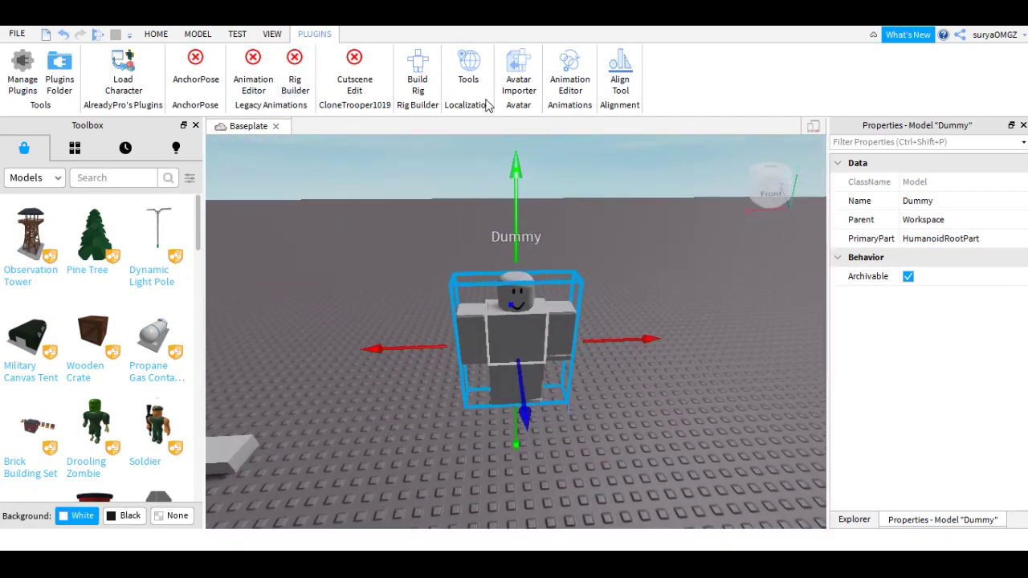
Open the new dummy rig in the legacy Animation Editor.
left_click(254, 80)
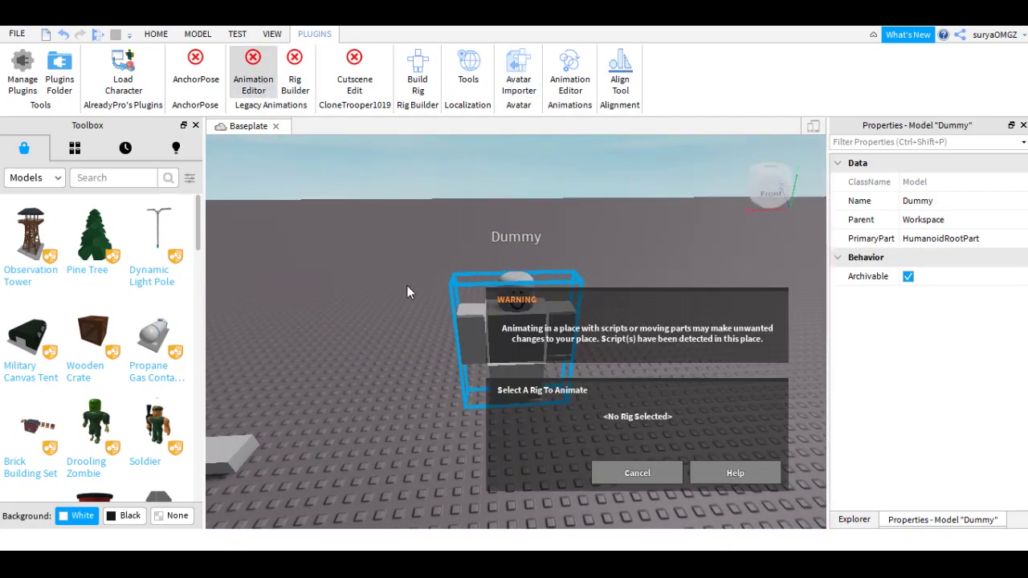
right_click_drag(442, 339, 422, 342)
key("d")
left_click(309, 323)
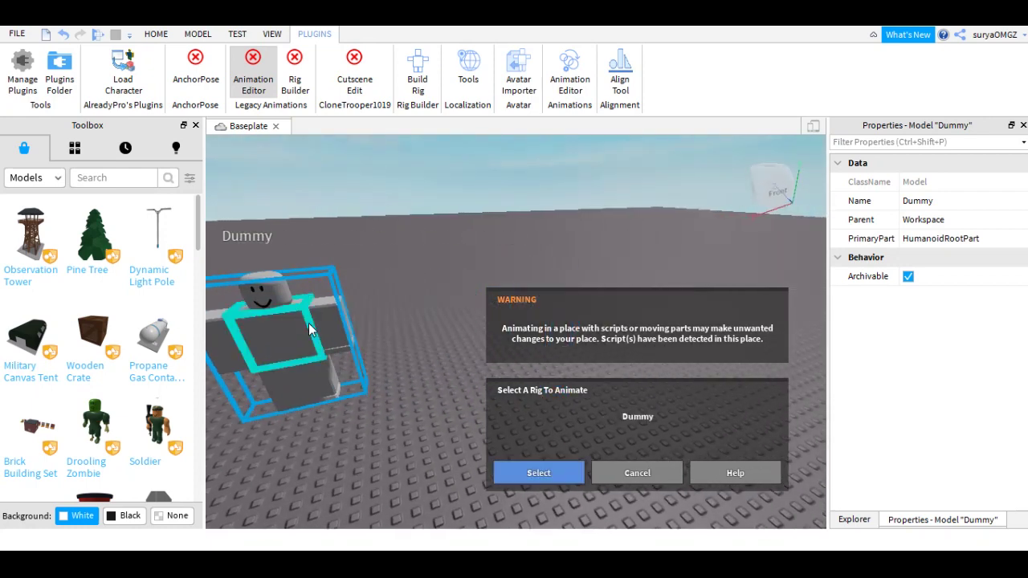
left_click(533, 469)
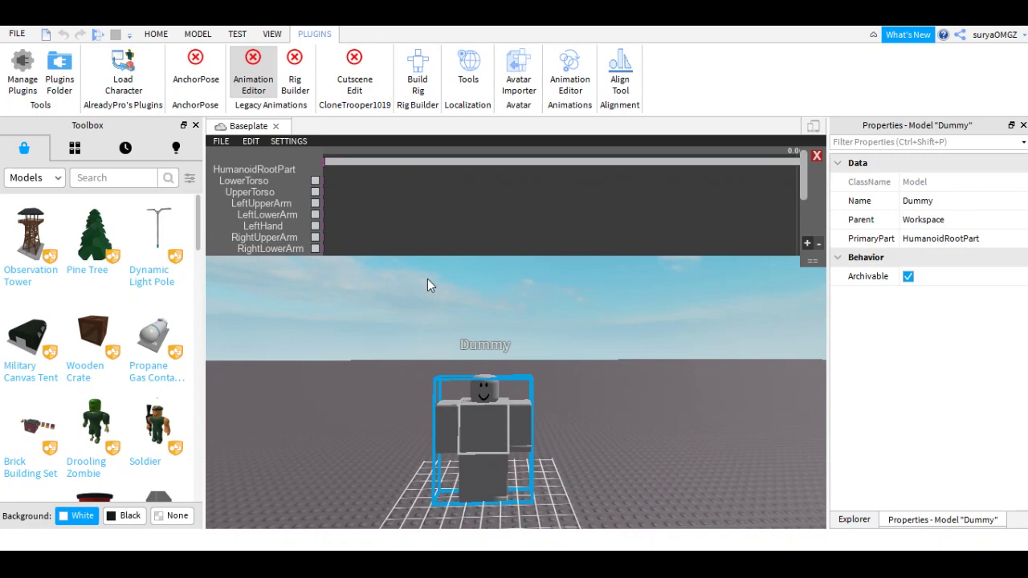
Try rotating the dummy's right upper arm upward and moving it outward, and close the legacy Animation Editor.
scroll(486, 367, "up", 3)
scroll(494, 381, "down", 5)
right_click_drag(485, 368, 489, 387)
scroll(494, 380, "up", 4)
scroll(495, 384, "up", 5)
scroll(496, 385, "down", 4)
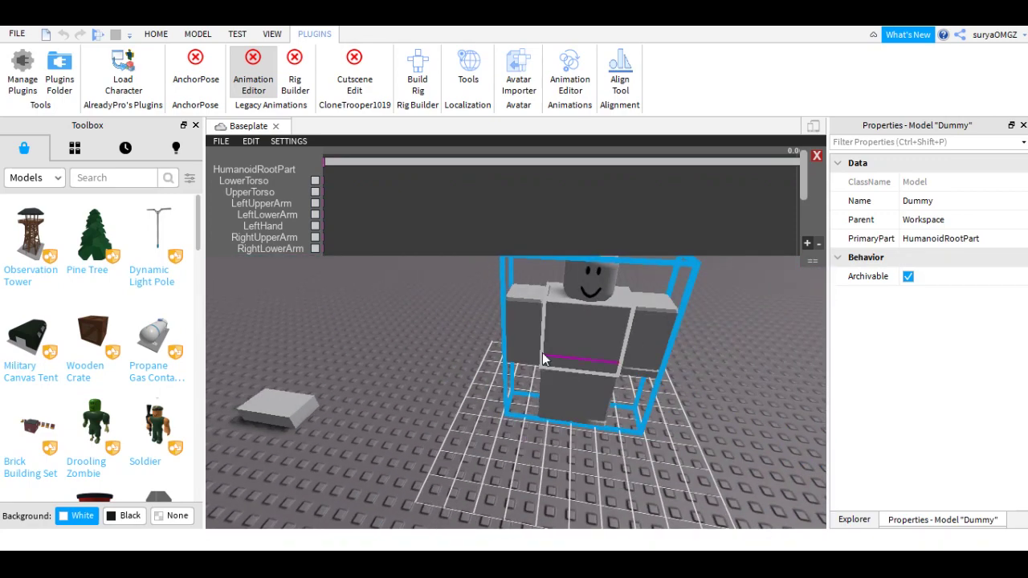
mouse_move(543, 359)
right_mouse_down()
mouse_move(544, 381)
mouse_move(532, 387)
mouse_move(545, 377)
right_mouse_up()
left_click(543, 328)
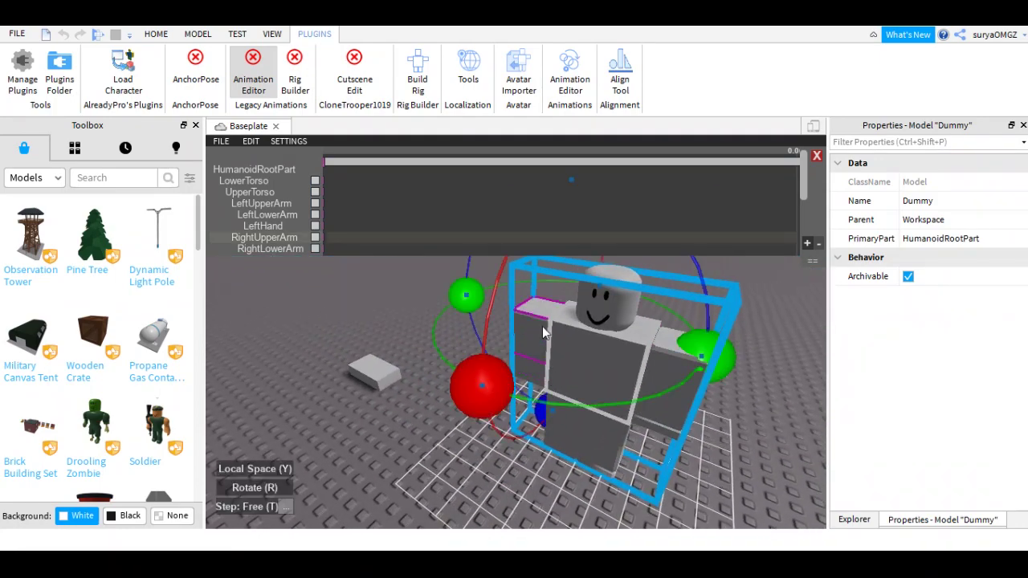
left_click_drag(541, 425, 469, 355)
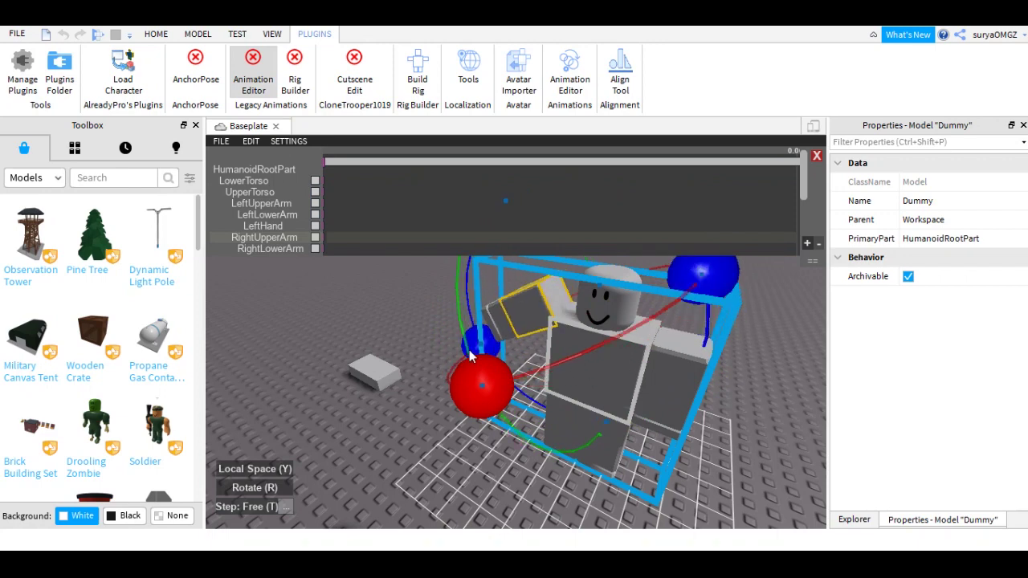
key("r")
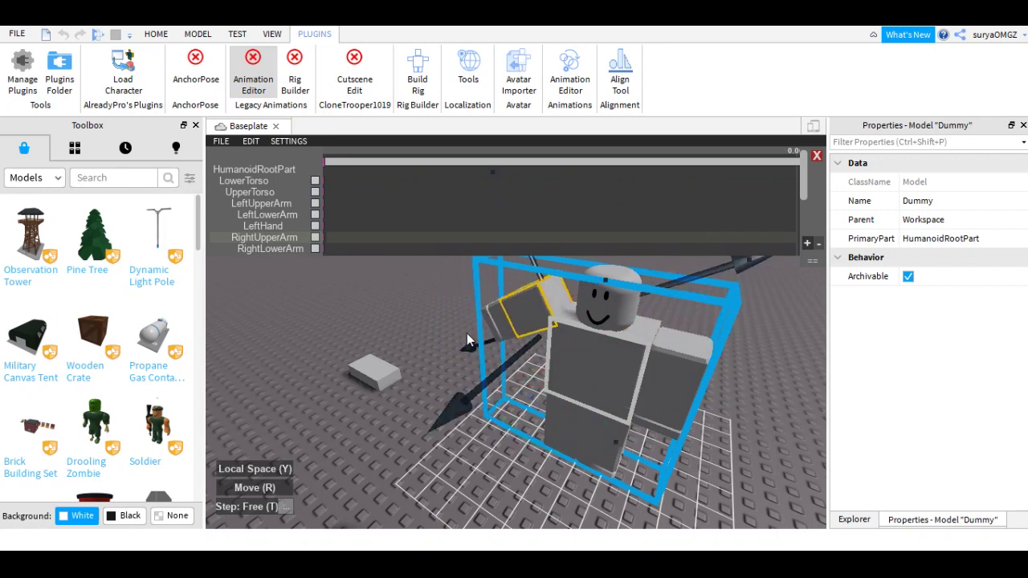
left_click_drag(478, 342, 470, 342)
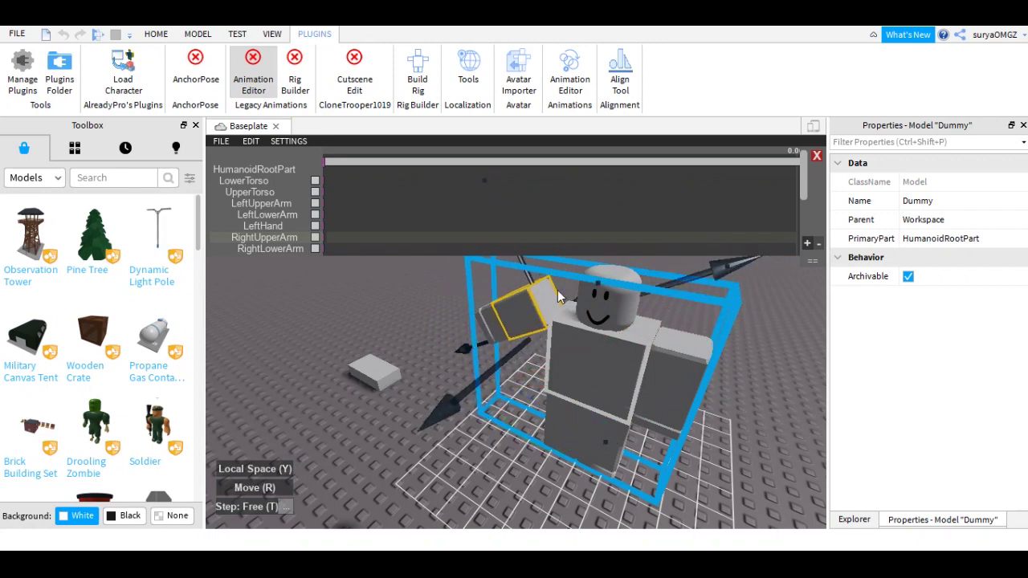
left_click(817, 156)
Move the dummy horizontally across the baseplate so that it lines up with the seat.
left_click(468, 349)
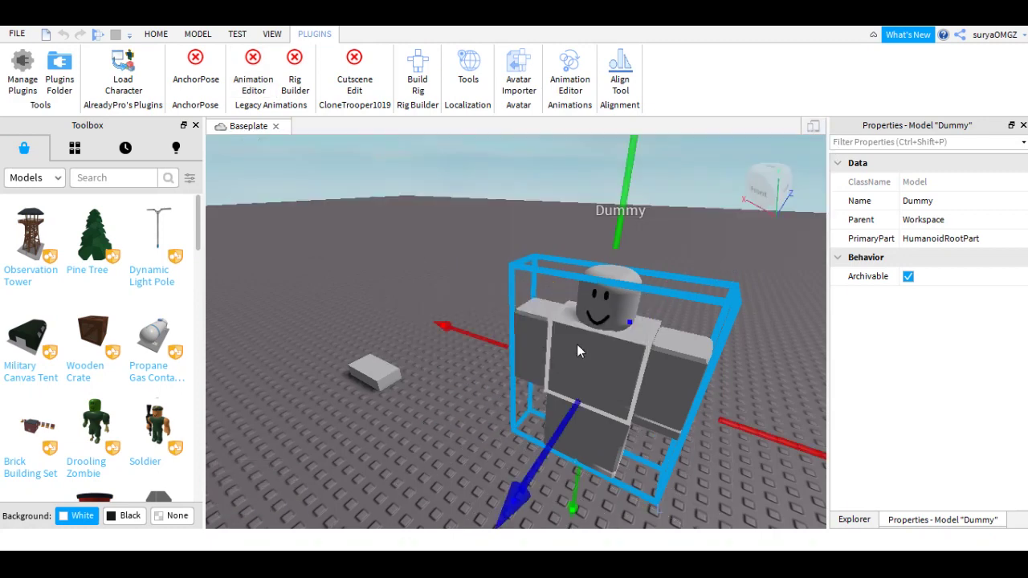
left_click_drag(481, 343, 268, 330)
left_click_drag(424, 399, 258, 321)
key("f")
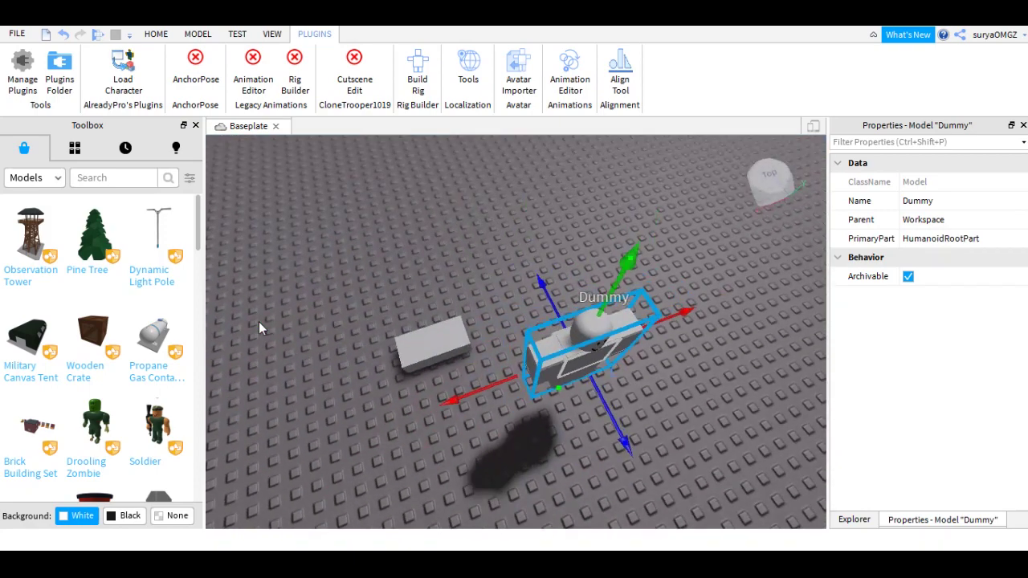
scroll(516, 331, "down", 3)
left_click_drag(510, 338, 428, 361)
right_click_drag(428, 360, 427, 361)
key("d")
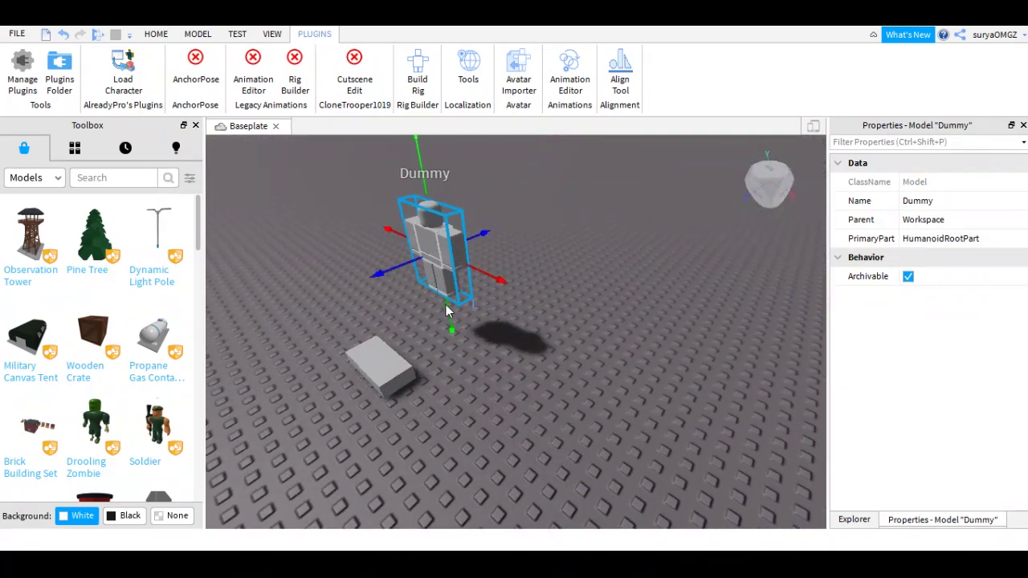
Lower the dummy toward the baseplate and move it up against the edge of the seat.
key("w")
left_click_drag(431, 317, 432, 365)
key("w")
right_click_drag(431, 358, 398, 312)
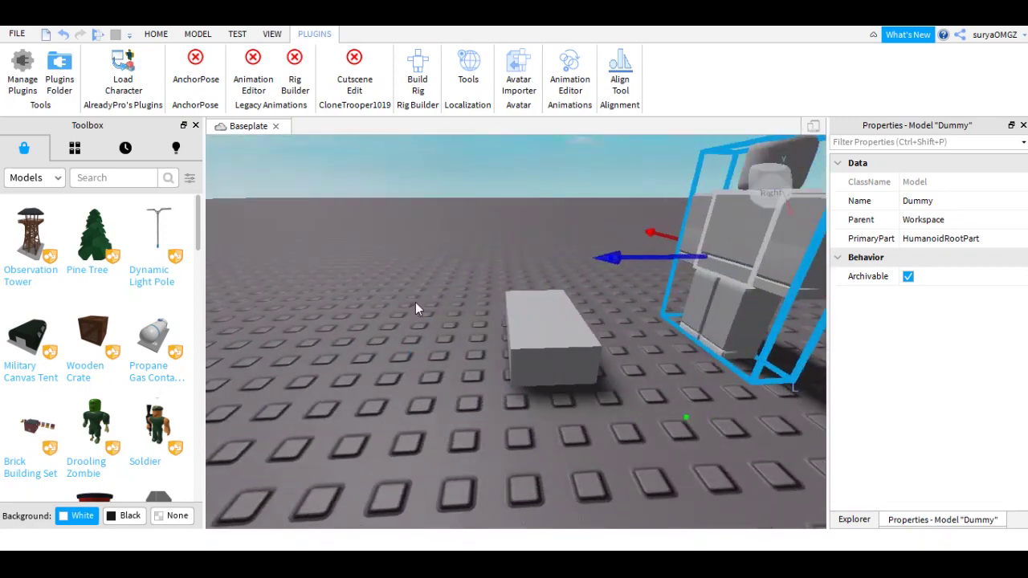
left_click_drag(601, 258, 561, 268)
right_click_drag(560, 267, 561, 268)
key("s")
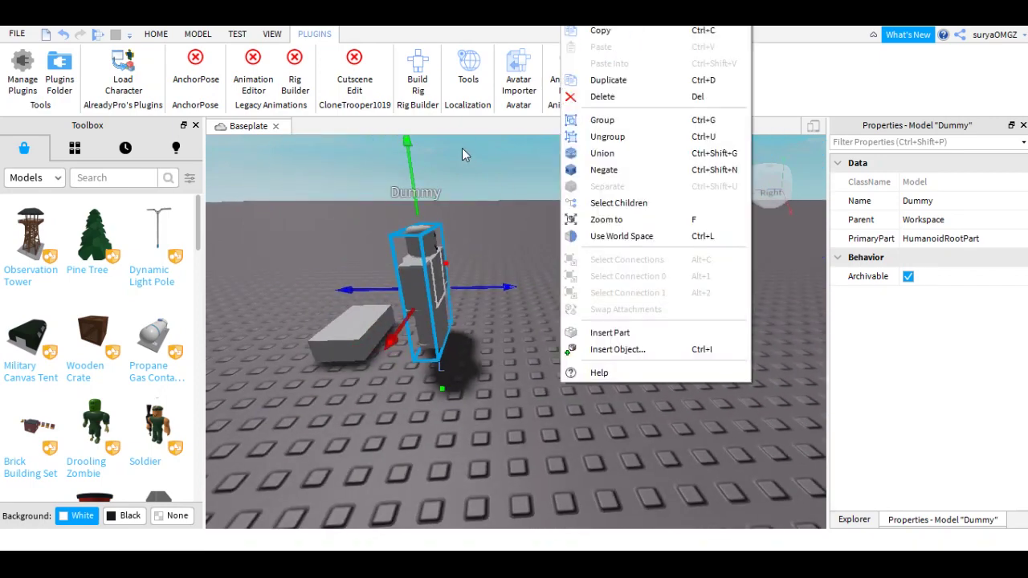
Load the repositioned dummy as the rig to animate in the legacy Animation Editor.
left_click(265, 73)
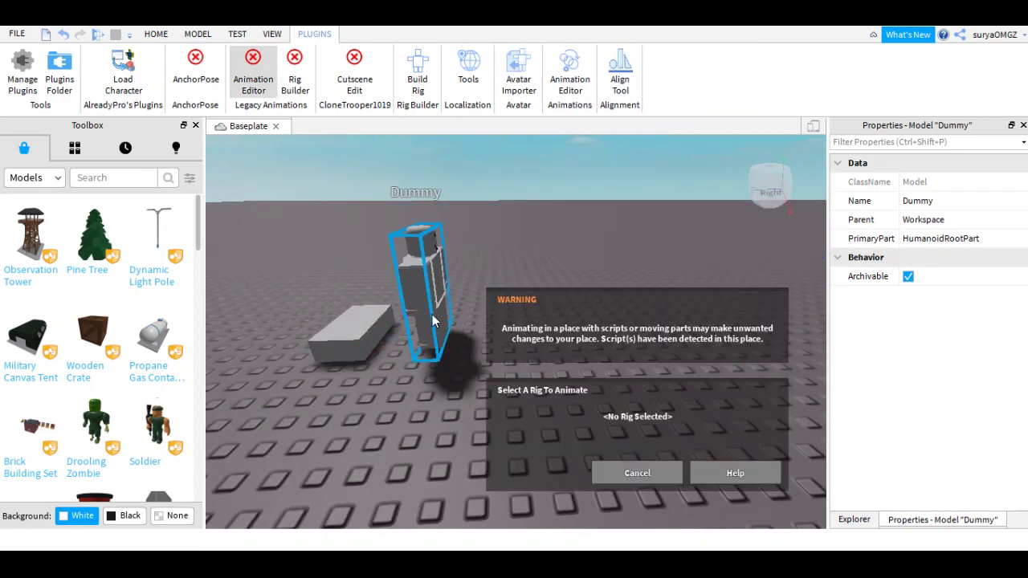
right_click_drag(431, 313, 426, 265)
left_click(418, 256)
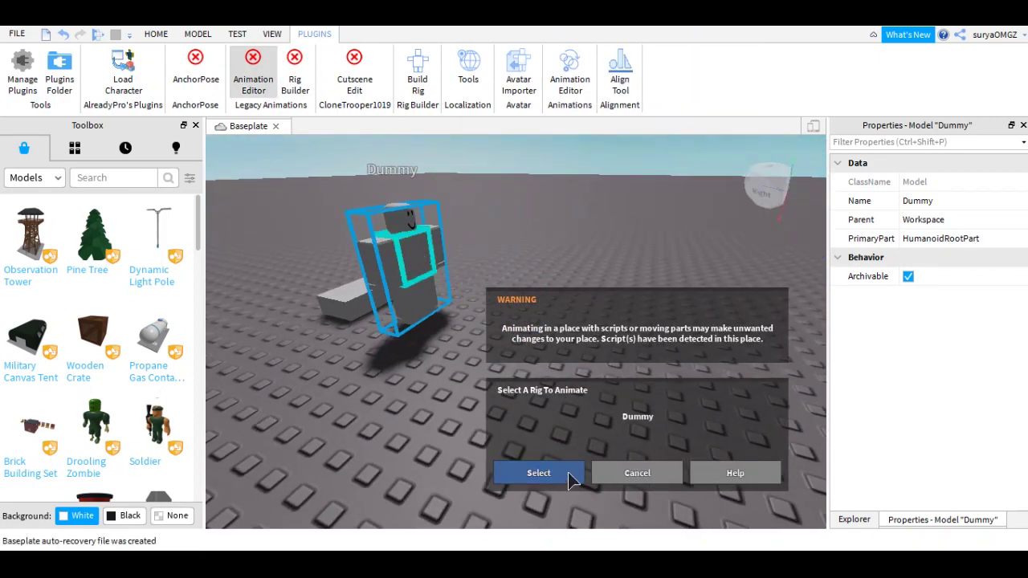
left_click(568, 473)
Rotate the dummy's leg parts forward into a bent sitting pose.
mouse_move(468, 329)
right_mouse_down()
mouse_move(474, 346)
mouse_move(470, 338)
right_mouse_up()
scroll(471, 338, "up", 3)
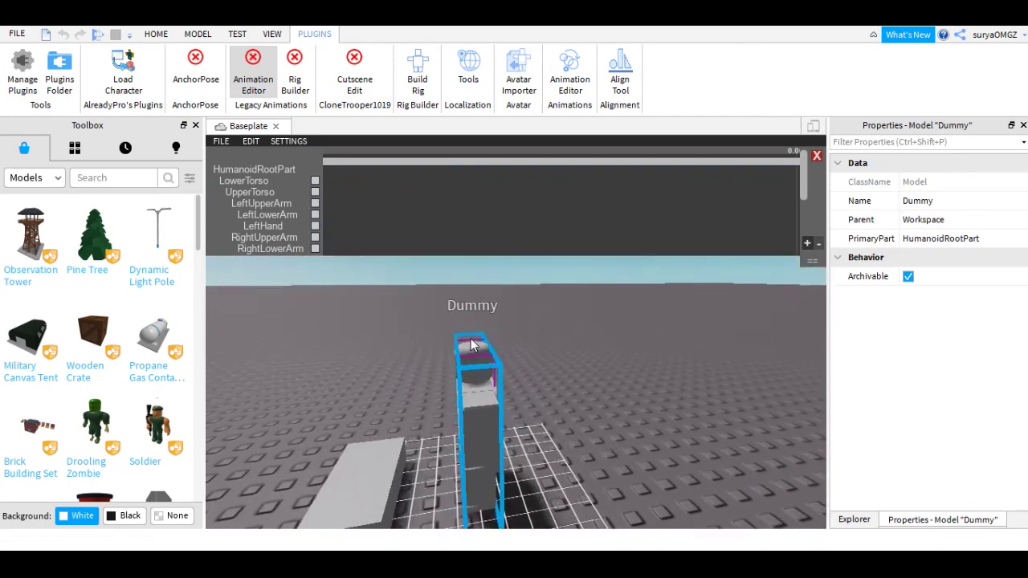
right_click_drag(471, 340, 473, 342)
left_click(577, 410)
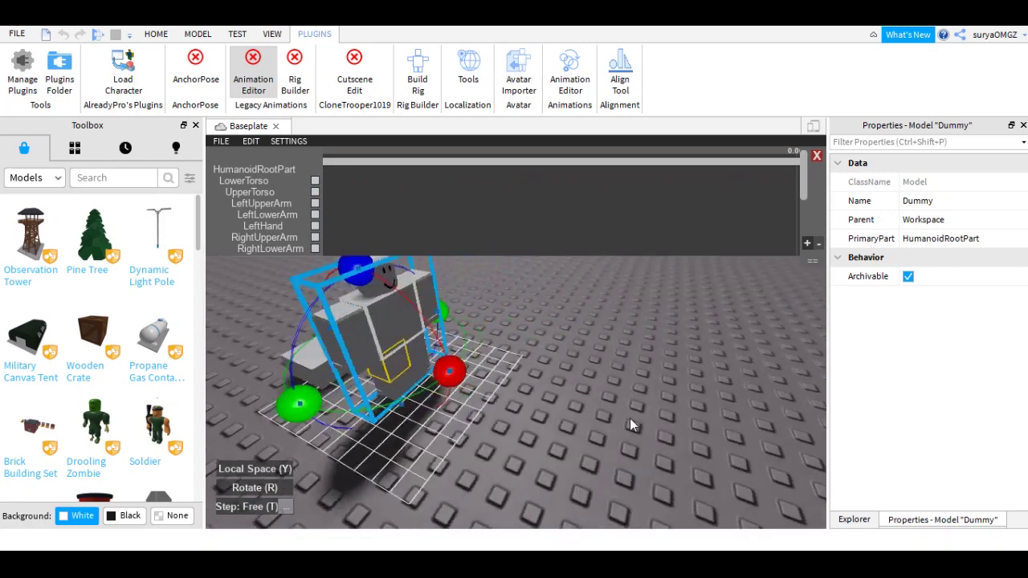
right_click_drag(560, 335, 553, 336)
left_click(539, 354)
left_click_drag(498, 373, 552, 231)
left_click_drag(498, 357, 443, 354)
right_click_drag(443, 354, 448, 355)
scroll(447, 356, "up", 3)
scroll(447, 357, "down", 3)
Rotate the dummy's right upper arm backward and tilt it outward, away from the torso.
left_click(454, 294)
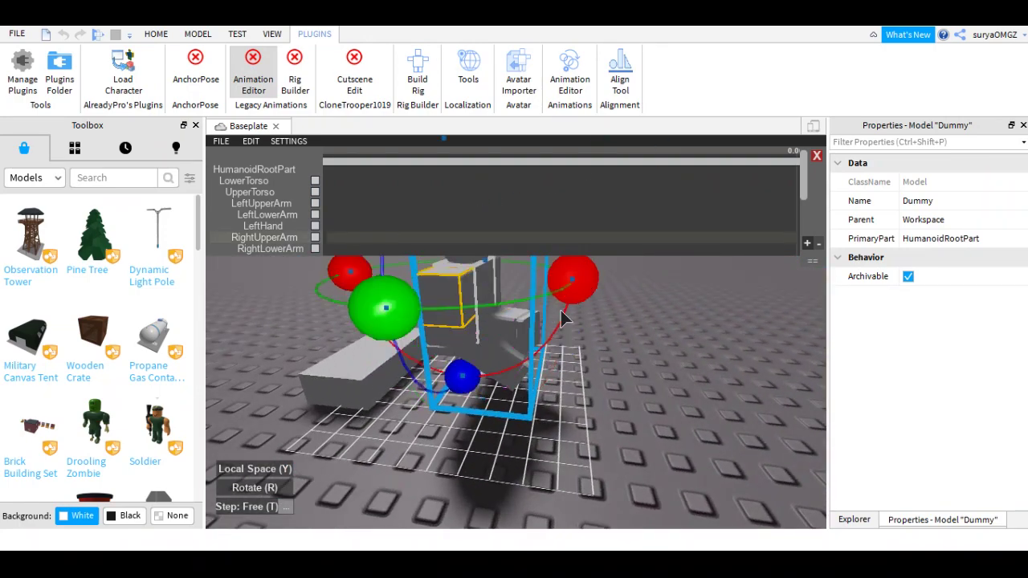
scroll(340, 269, "down", 5)
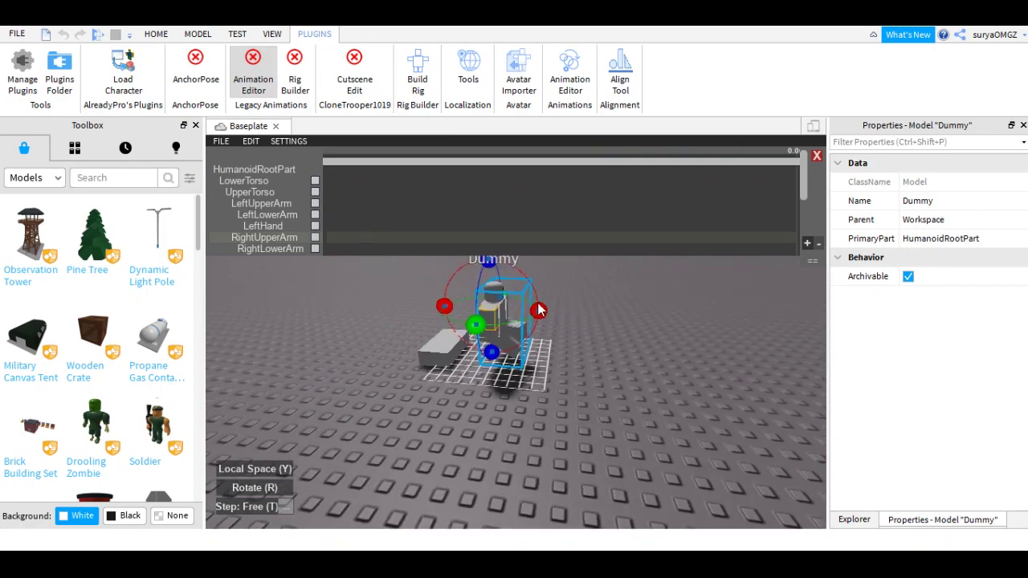
left_click_drag(537, 310, 529, 344)
scroll(549, 325, "up", 5)
right_click_drag(549, 325, 507, 290)
scroll(507, 290, "down", 2)
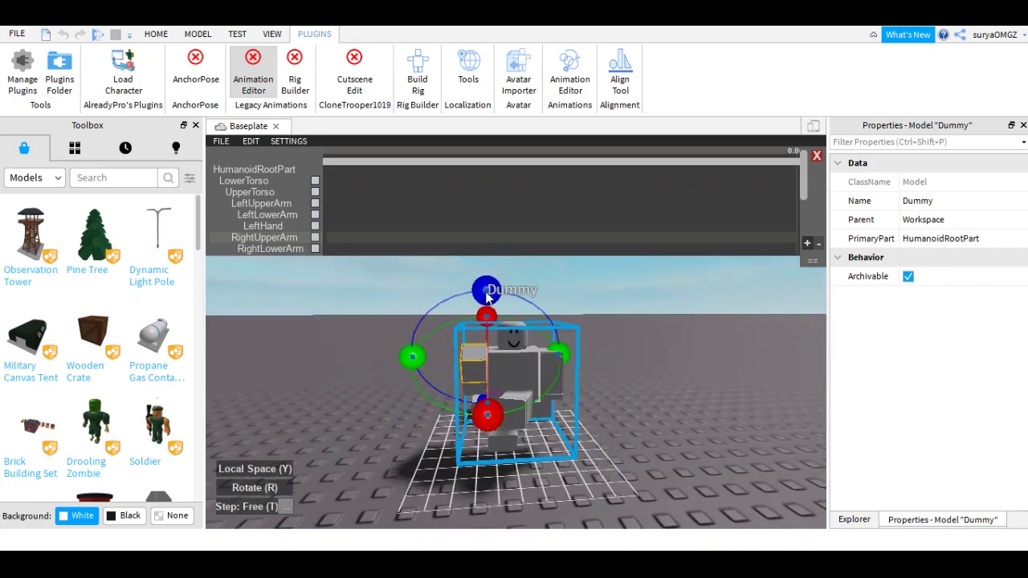
right_click_drag(484, 405, 563, 401)
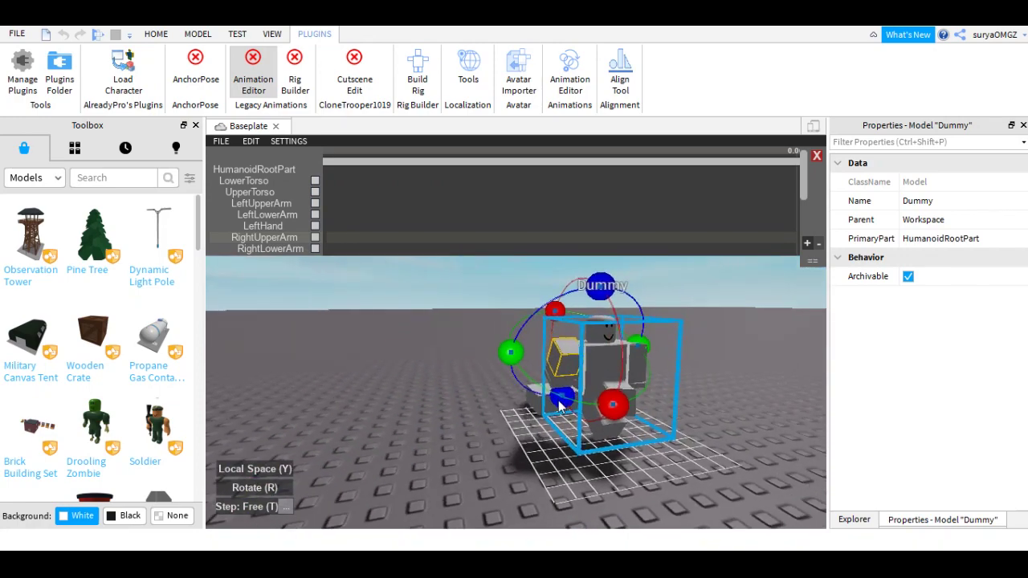
Rotate the dummy's left upper arm backward and outward to match the opposite arm.
scroll(517, 373, "up", 3)
right_click_drag(517, 373, 485, 367)
right_click_drag(499, 442, 510, 408)
scroll(510, 410, "down", 3)
scroll(511, 410, "up", 2)
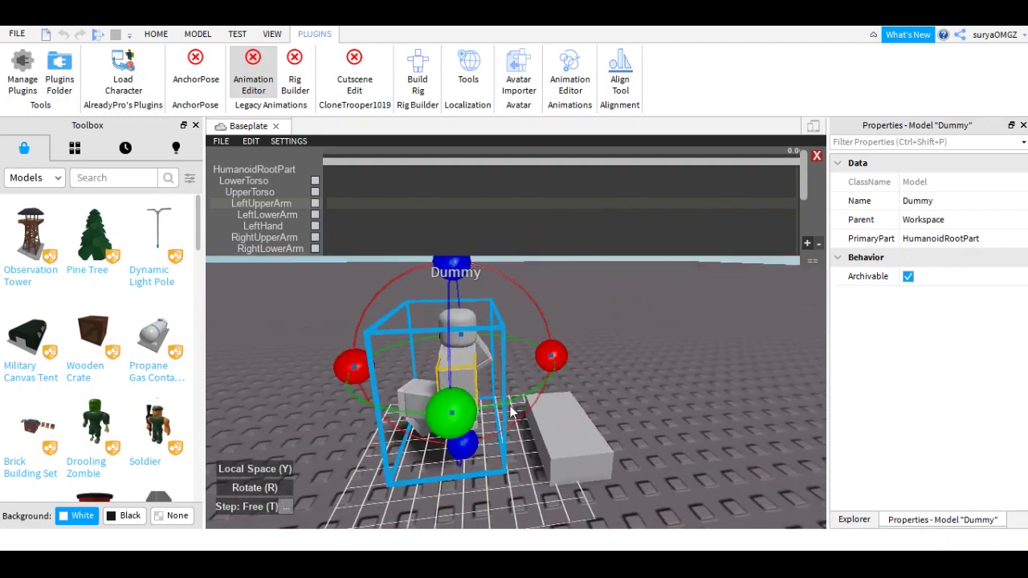
left_click_drag(561, 368, 517, 441)
right_click_drag(516, 441, 516, 441)
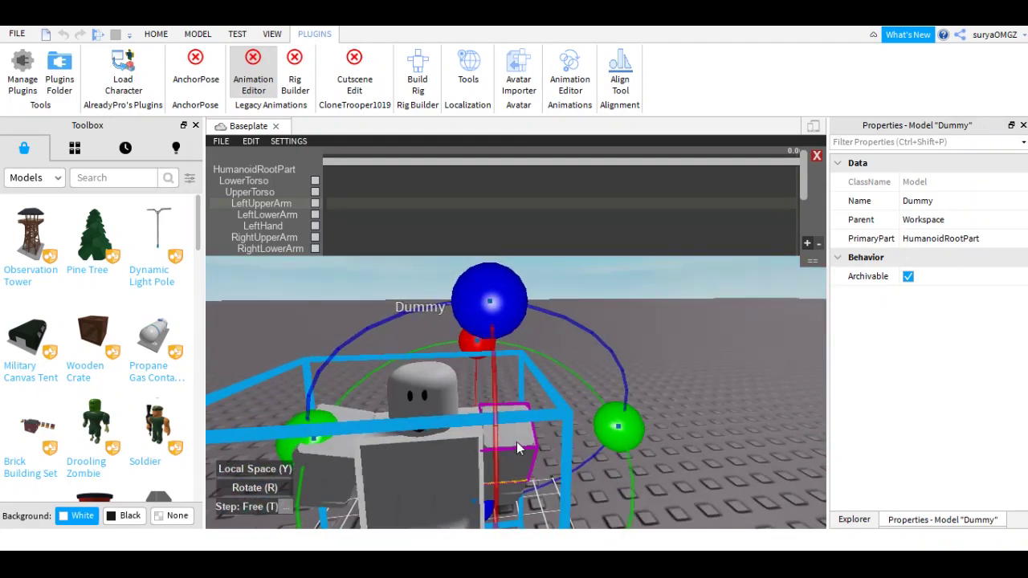
scroll(516, 441, "down", 4)
scroll(517, 444, "up", 4)
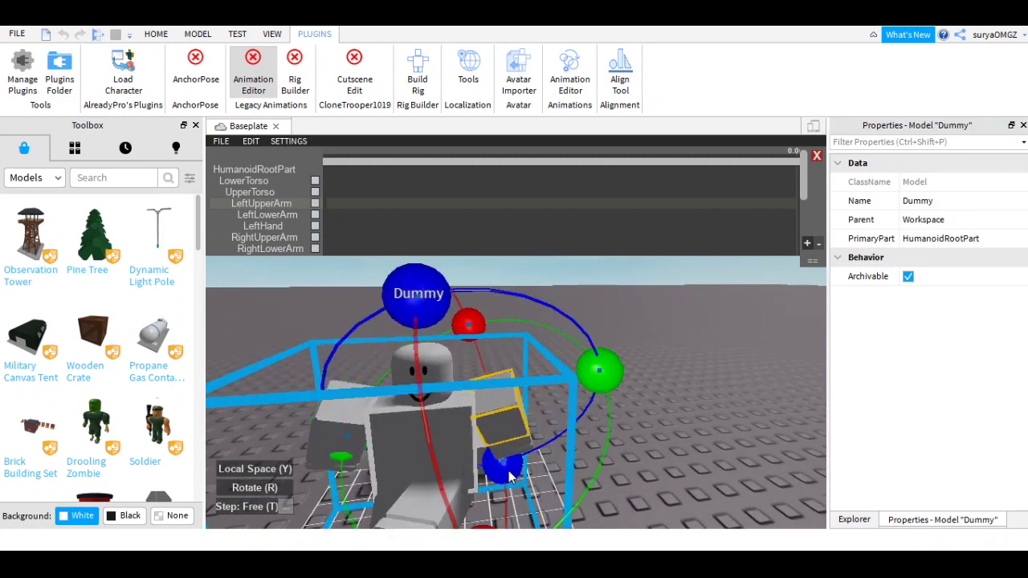
Export the finished sitting pose as an animation.
scroll(480, 476, "down", 5)
left_click(220, 142)
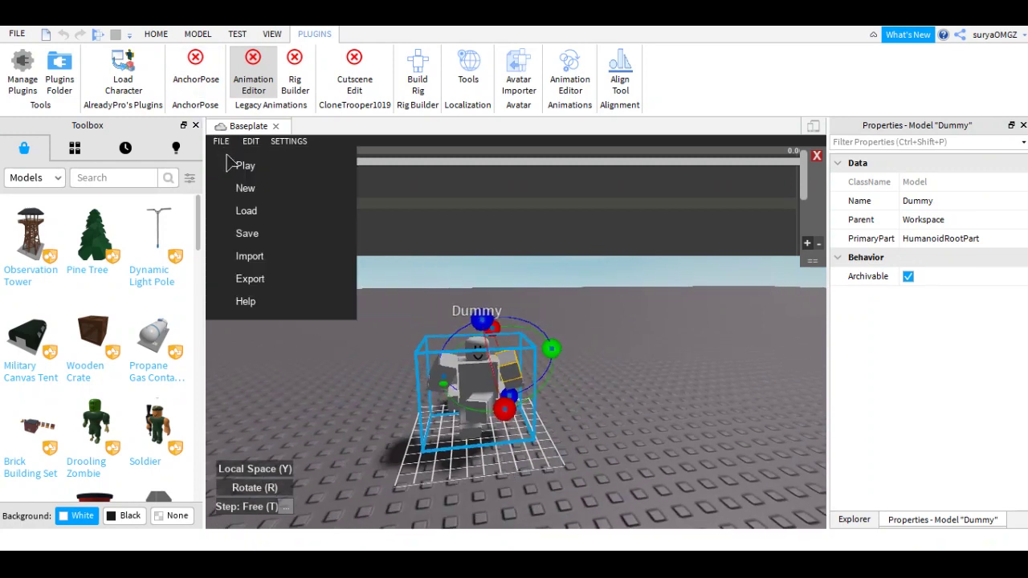
left_click(243, 276)
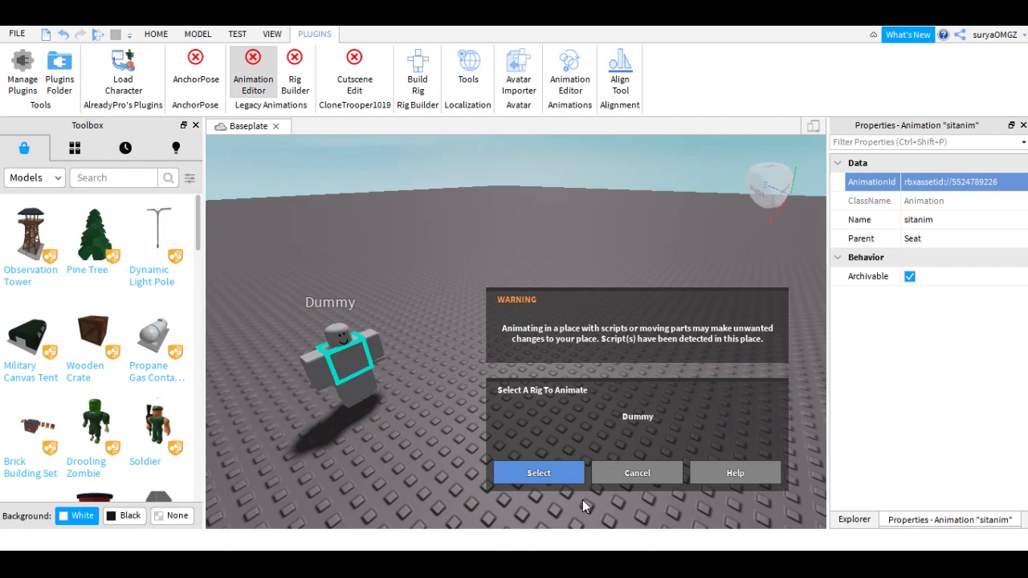
Reopen the dummy in the legacy Animation Editor and load the Automatic Save animation.
left_click(534, 470)
left_click(220, 141)
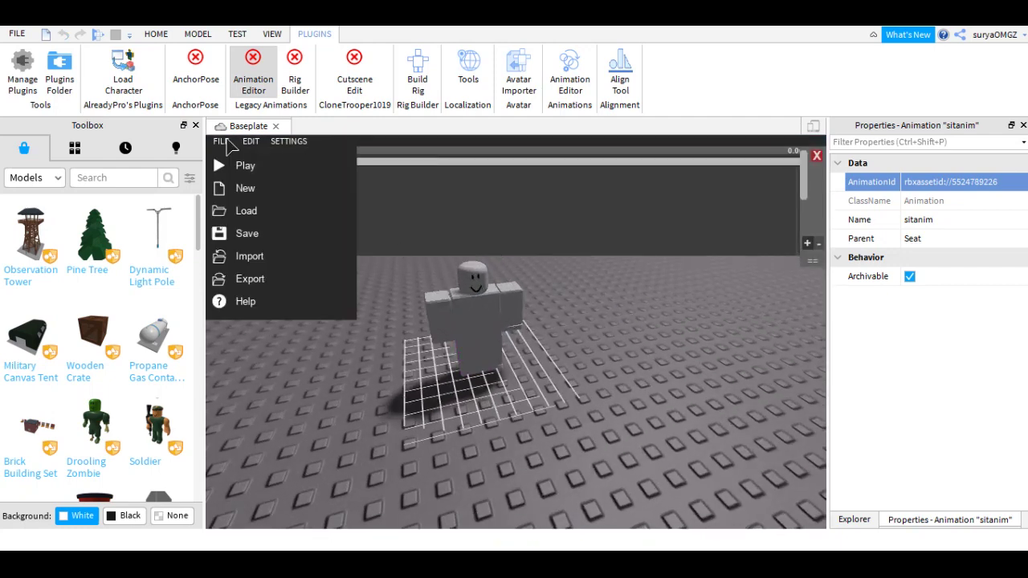
left_click(277, 211)
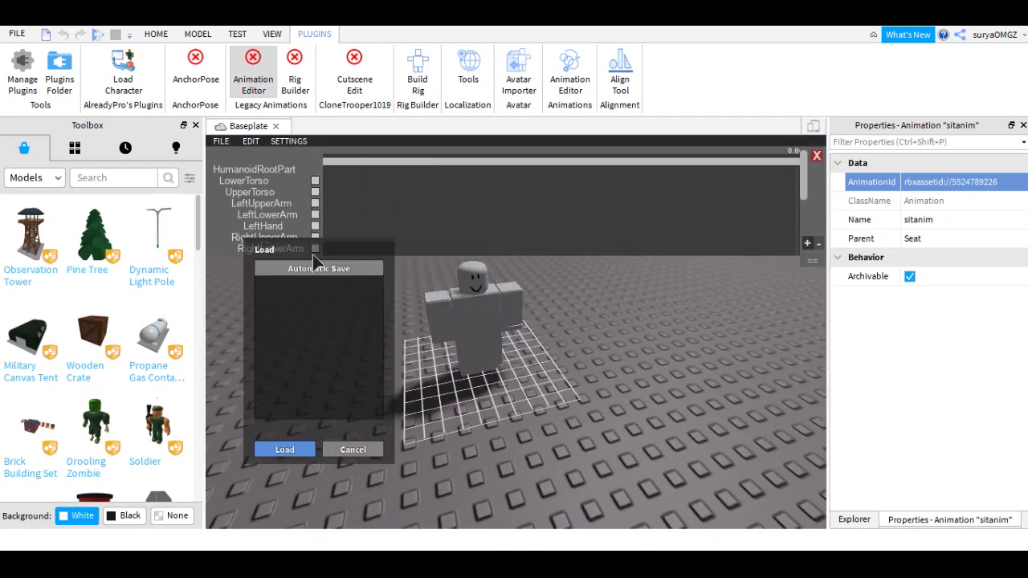
left_click(285, 449)
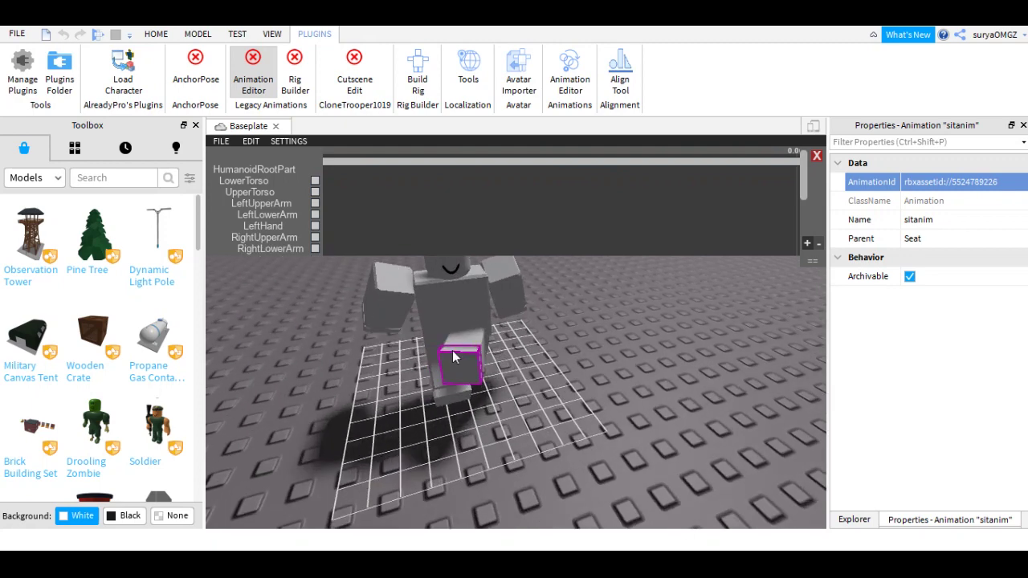
Set the animation's priority to the level that plays on top of core animations.
left_click(455, 309)
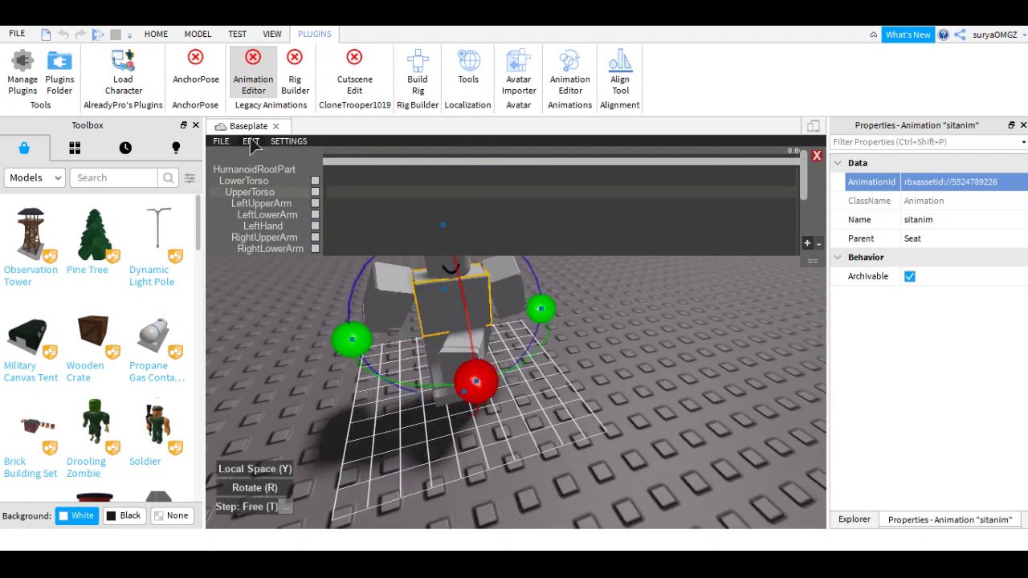
left_click(286, 142)
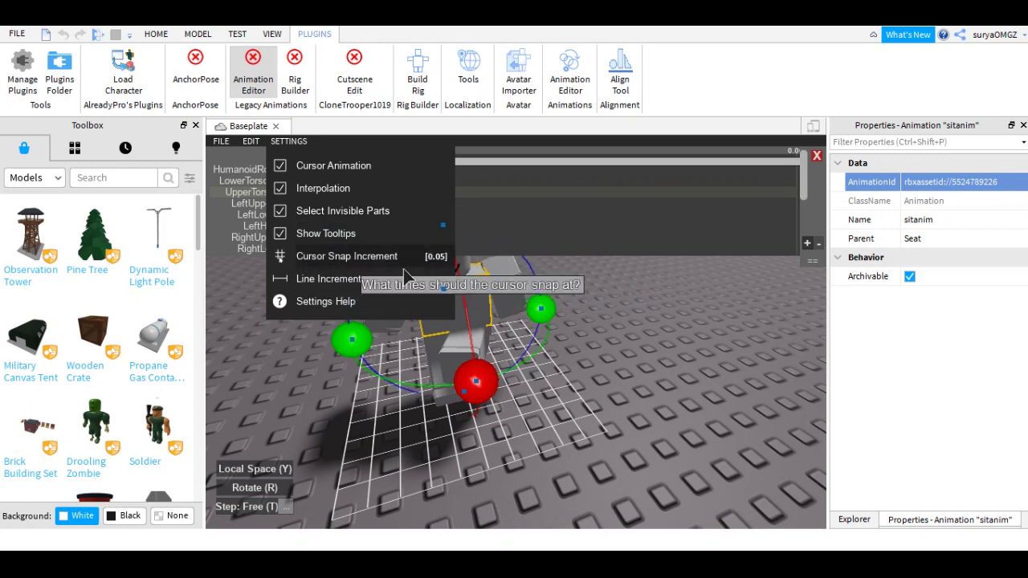
left_click(250, 143)
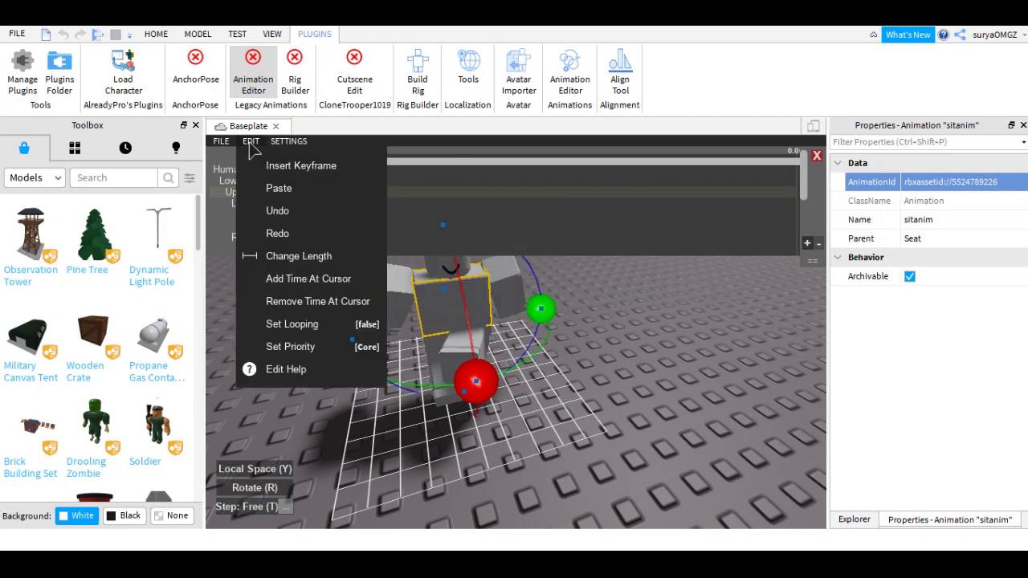
left_click(284, 352)
left_click(331, 302)
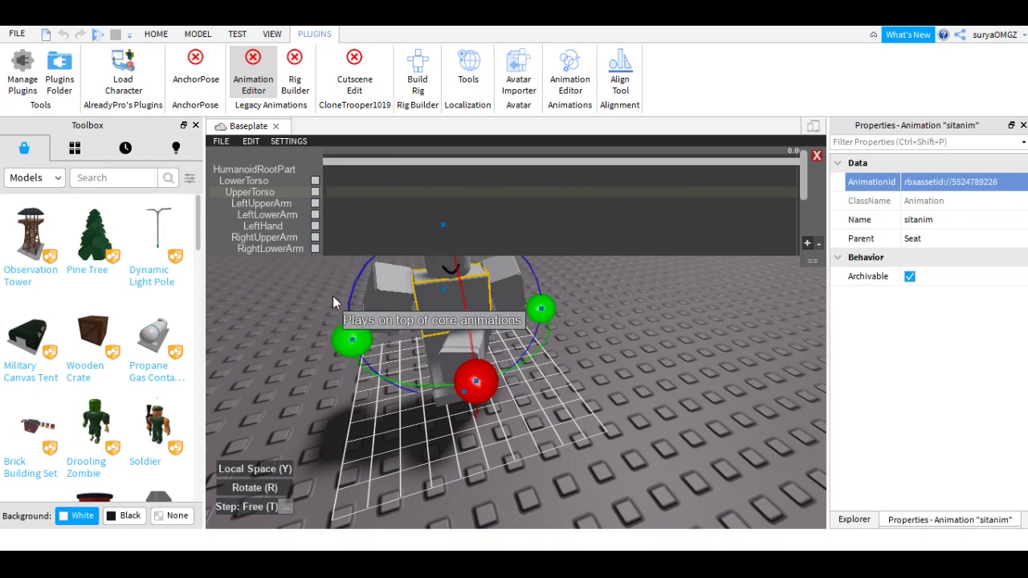
Turn on looping for the sitting animation.
left_click(251, 142)
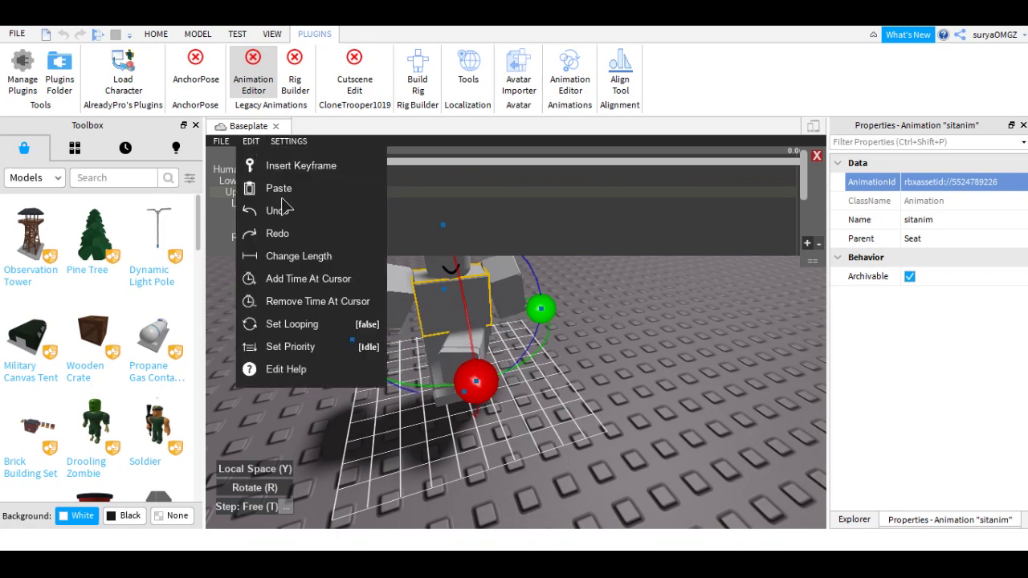
left_click(344, 325)
left_click(355, 278)
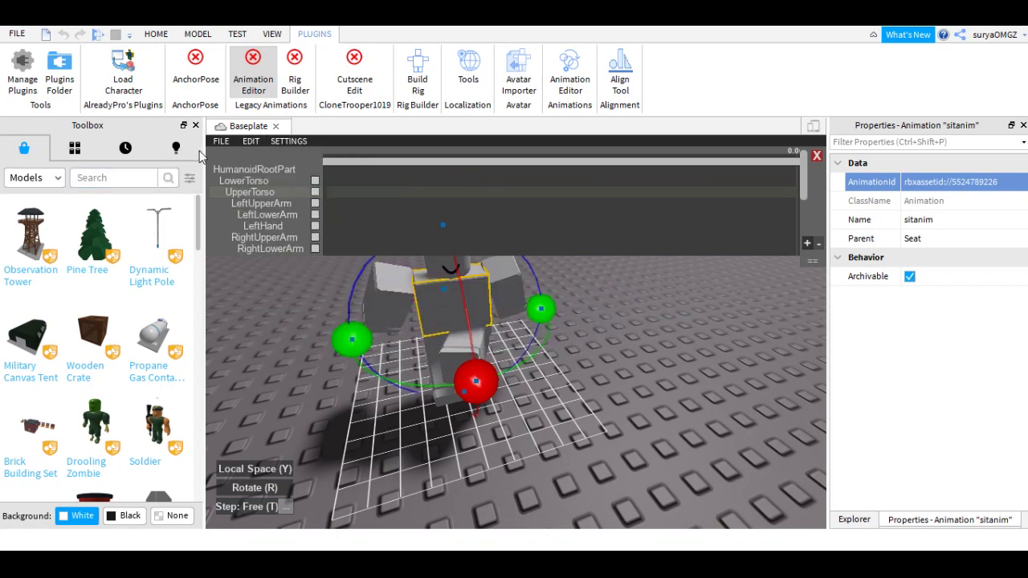
Export the animation, overwriting the existing asset "Anim for vid", and close the asset configuration.
left_click(229, 144)
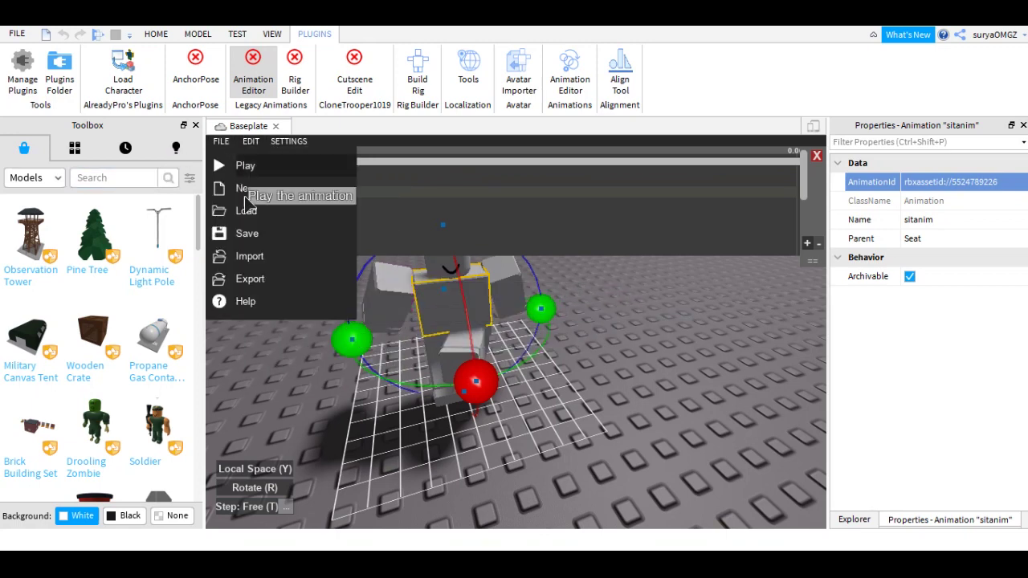
left_click(269, 279)
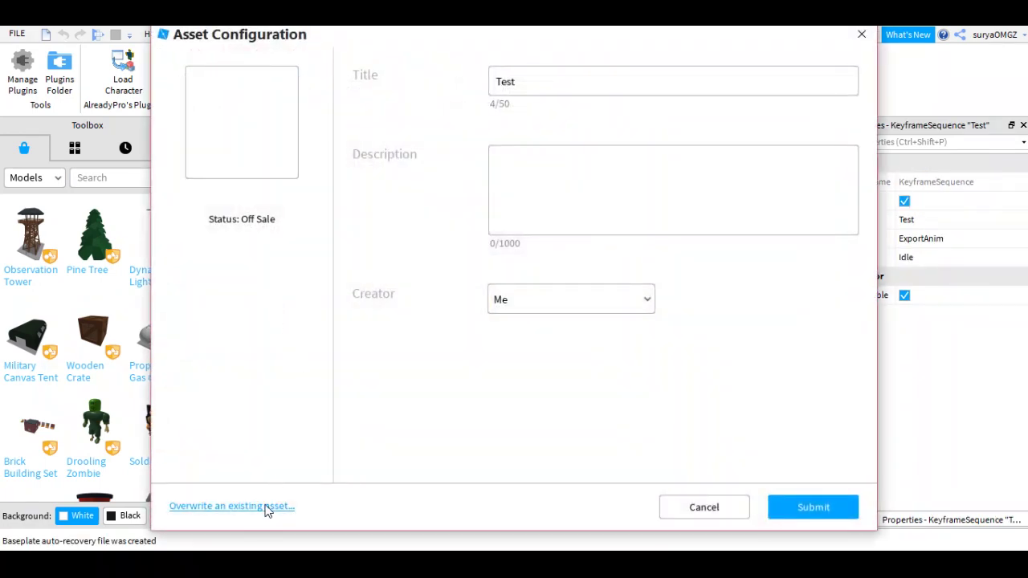
left_click(267, 507)
left_click(401, 245)
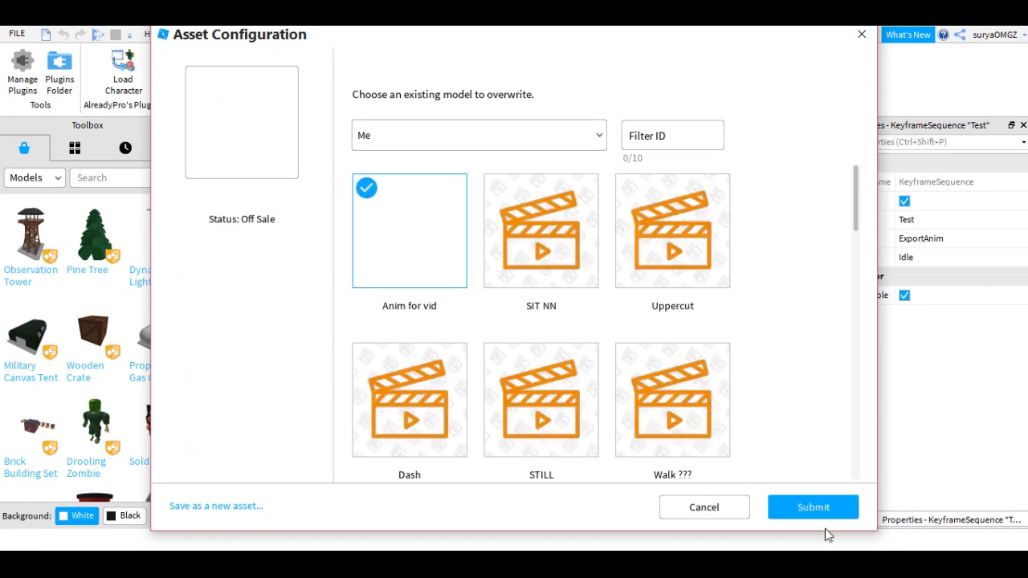
left_click(824, 514)
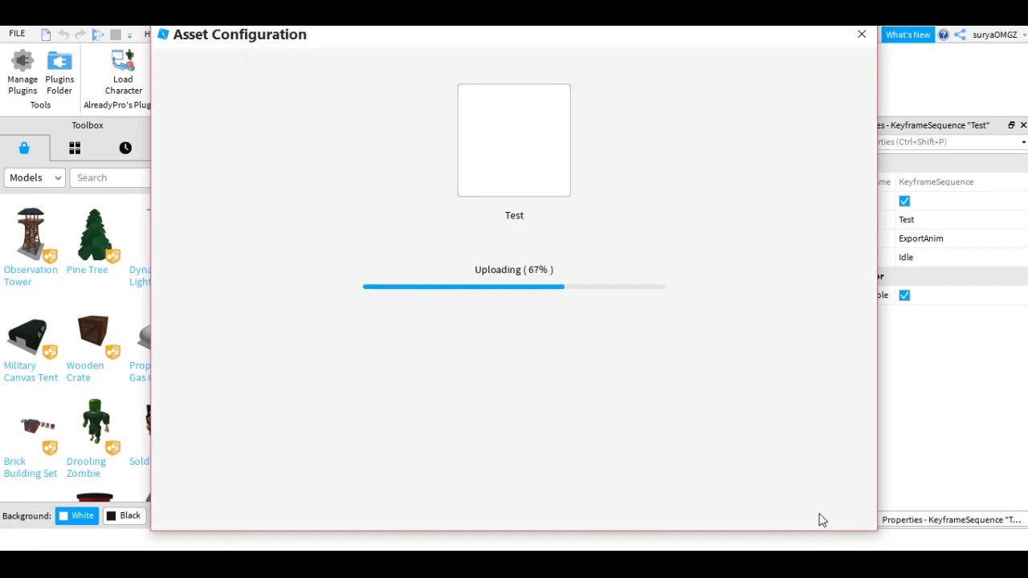
left_click(514, 507)
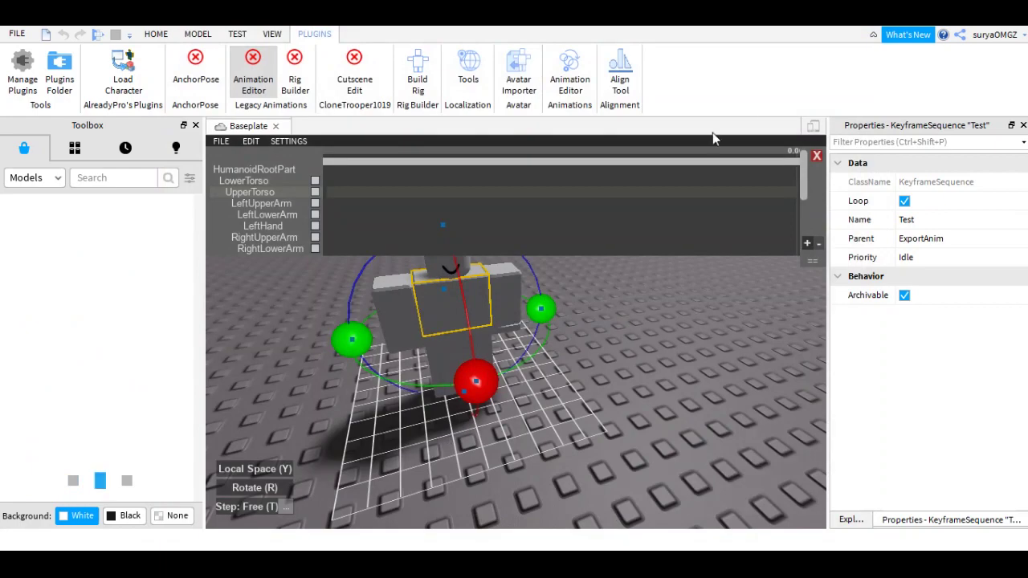
Close the legacy Animation Editor, accepting the loss of unsaved progress.
left_click(816, 155)
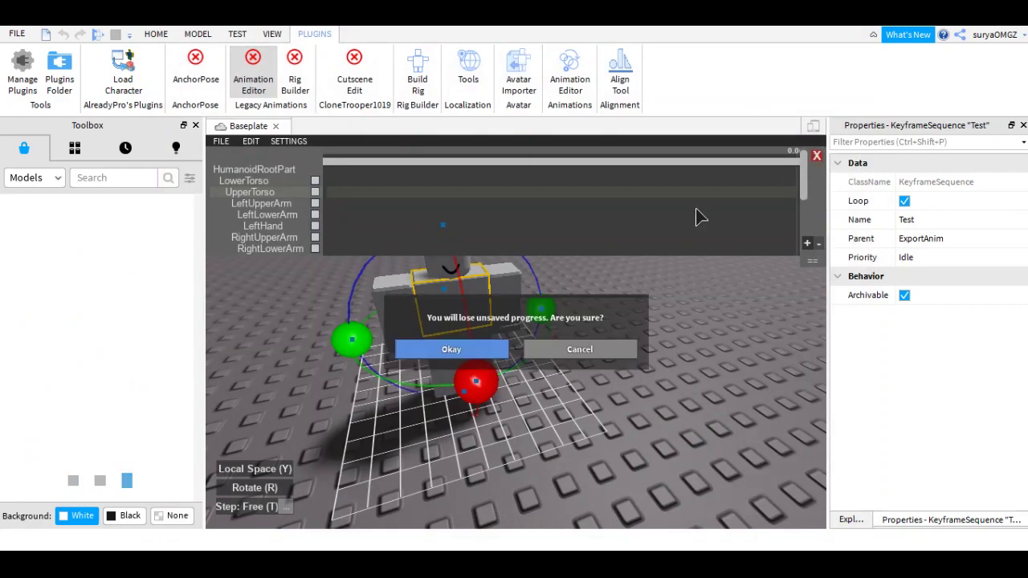
left_click(456, 346)
right_click_drag(438, 346, 424, 324)
key("d")
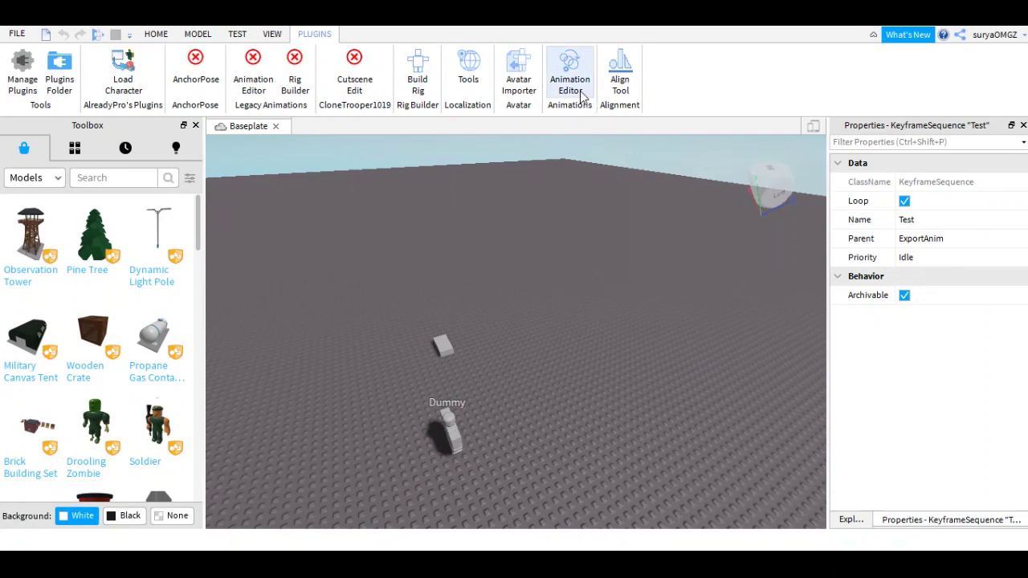
left_click(570, 84)
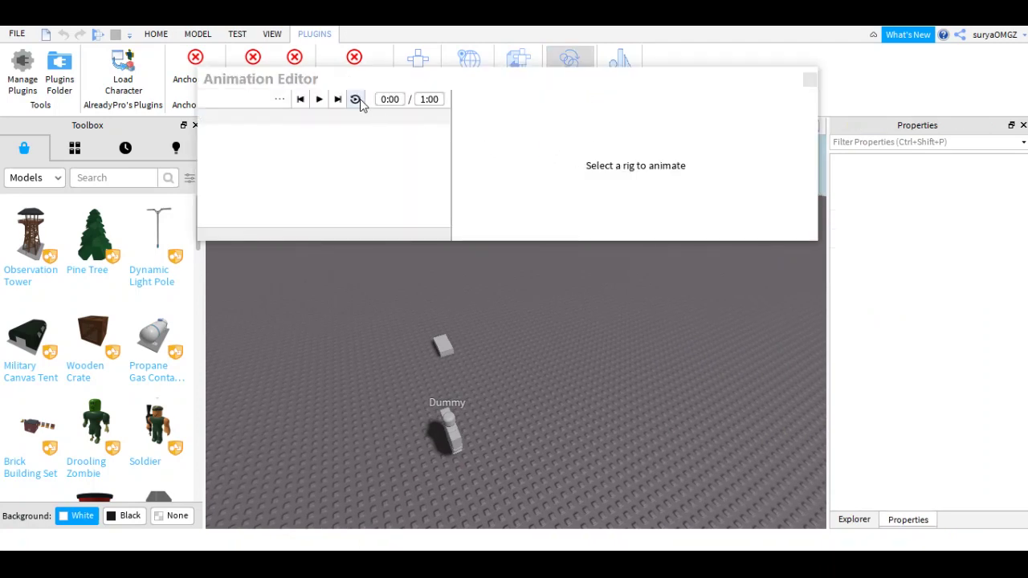
left_click(280, 102)
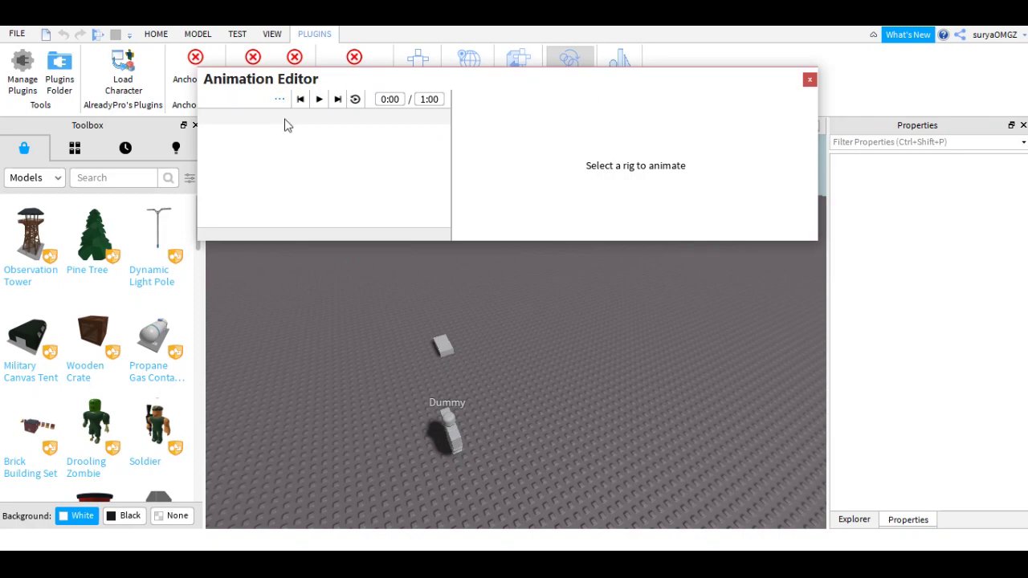
left_click(811, 80)
Playtest the place, walking the avatar around the seat and the dummy to check the sitting animation, and stop the test.
right_click_drag(733, 201, 673, 239)
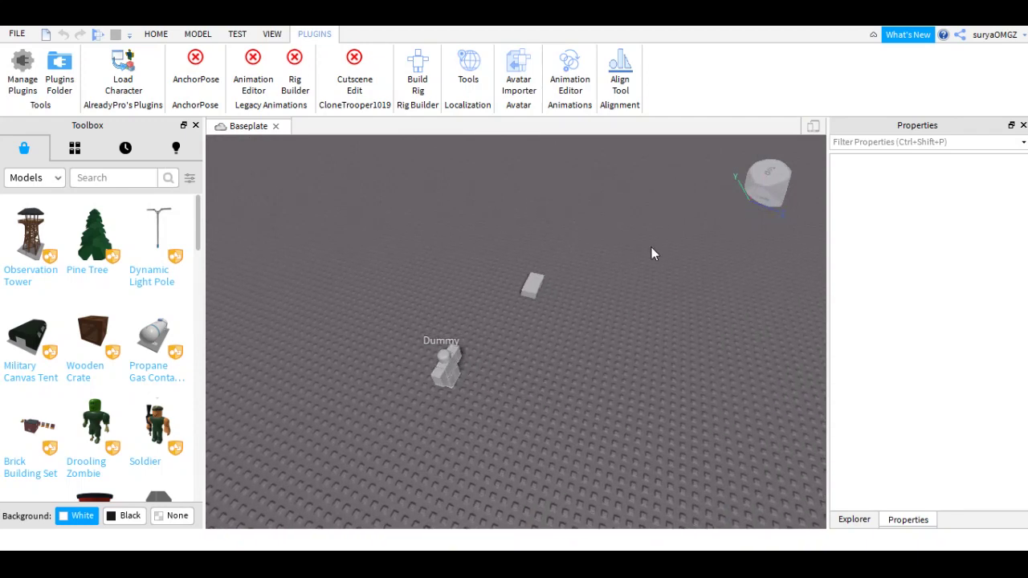
key("w")
key("d")
left_click(157, 35)
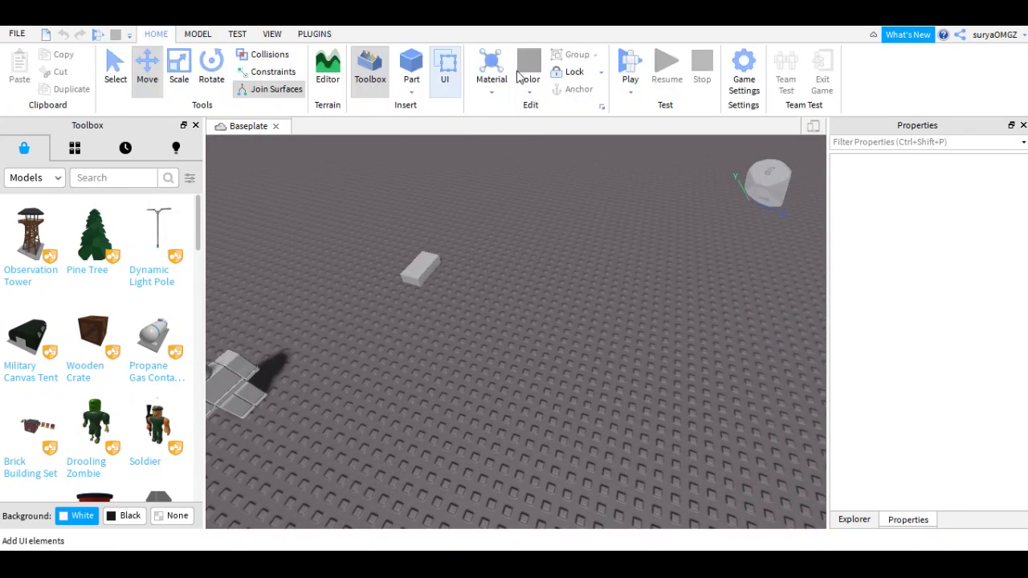
left_click(627, 68)
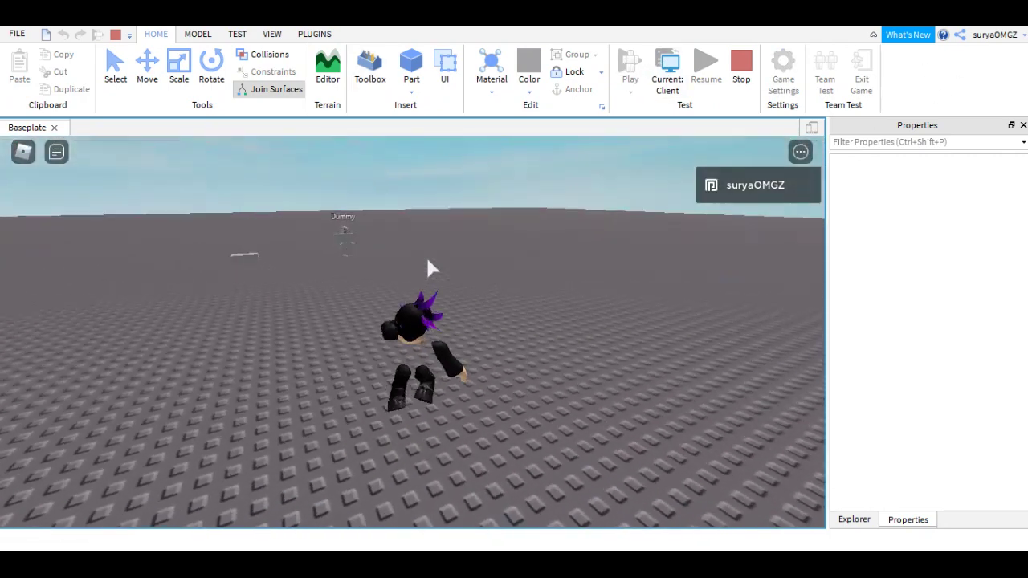
key("w")
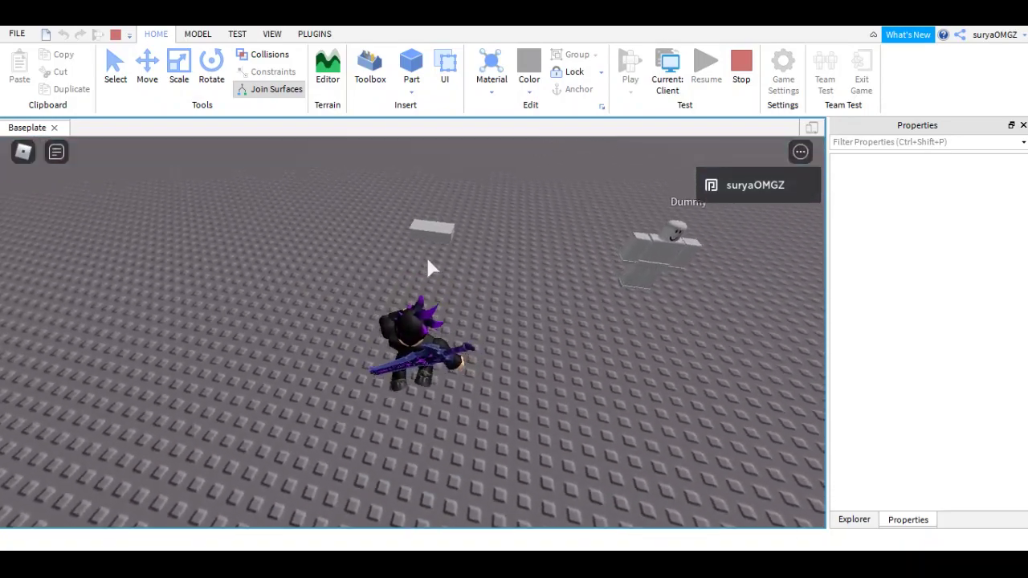
key("s")
key("s")
right_click_drag(427, 261, 426, 283)
key("w")
key("w")
right_click_drag(401, 347, 401, 346)
key("d")
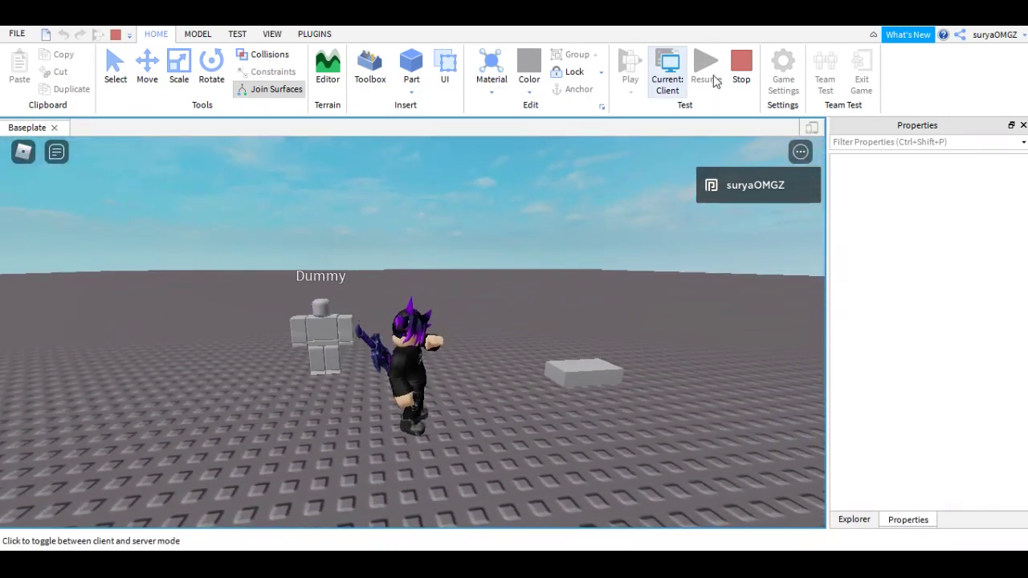
left_click(741, 68)
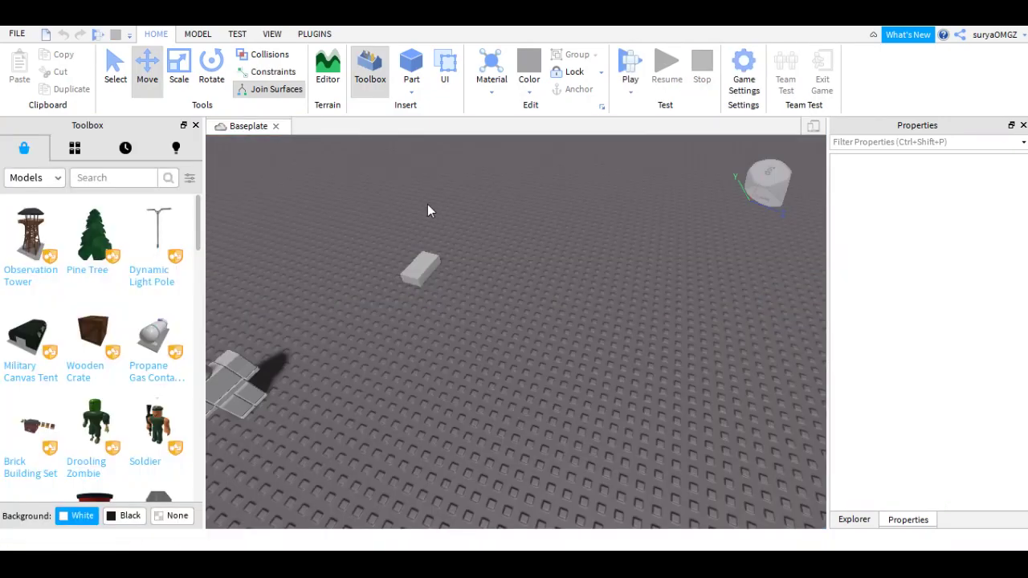
Create anchored clones of the dummy in its sitting pose with AnchorPose and close the Animation Editor.
right_click_drag(431, 207, 429, 211)
key("w")
key("s")
key("w")
left_click(317, 34)
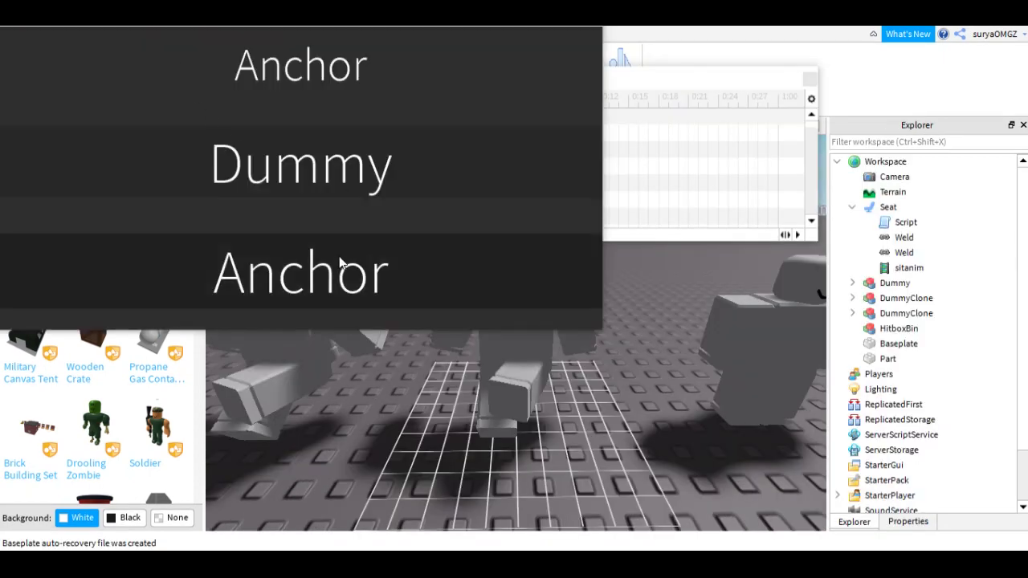
key("ctrl+d")
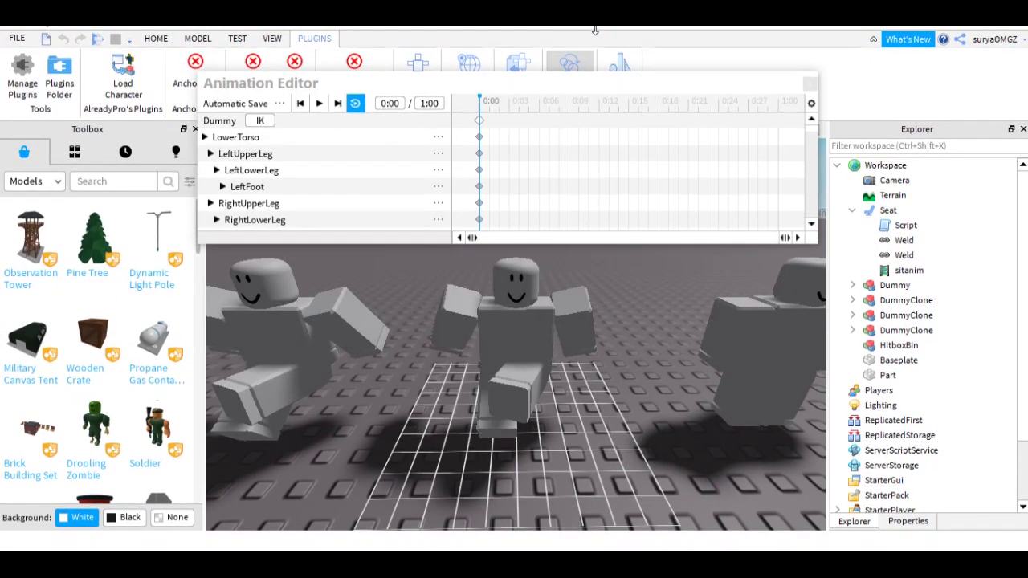
left_click(810, 81)
Move the original dummy sideways away from the clone in the middle.
left_click(525, 332)
key("f")
left_click_drag(611, 341, 692, 337)
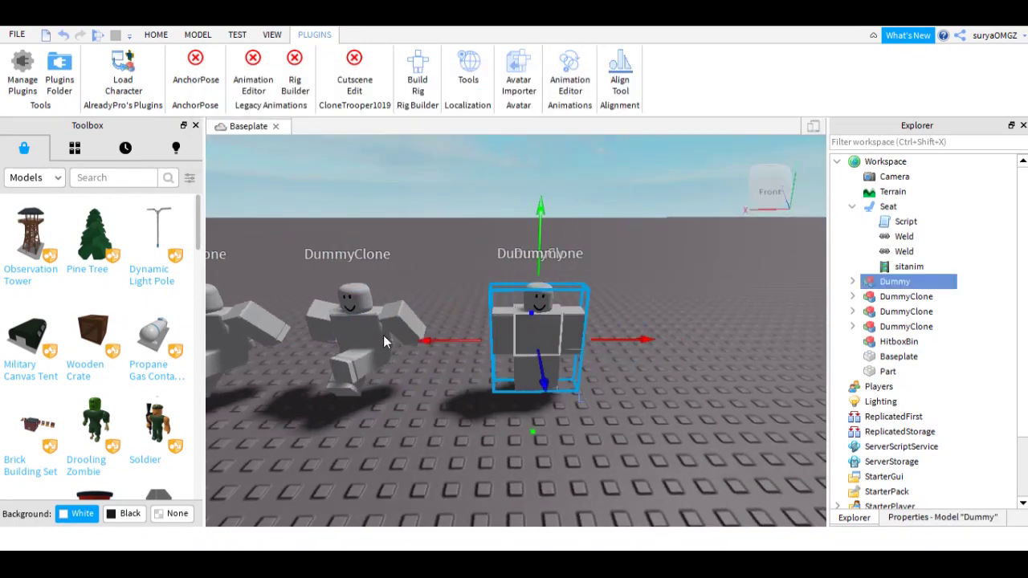
Load the DummyClone nearest the seat into the legacy Animation Editor.
right_click_drag(383, 341, 641, 358)
scroll(434, 343, "down", 3)
scroll(643, 358, "down", 2)
key("w")
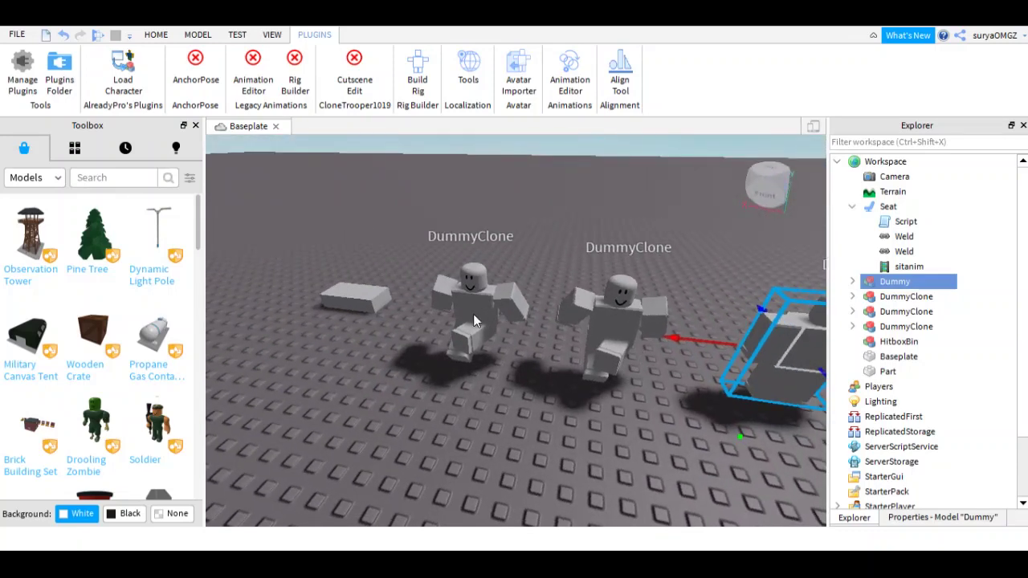
left_click(480, 315)
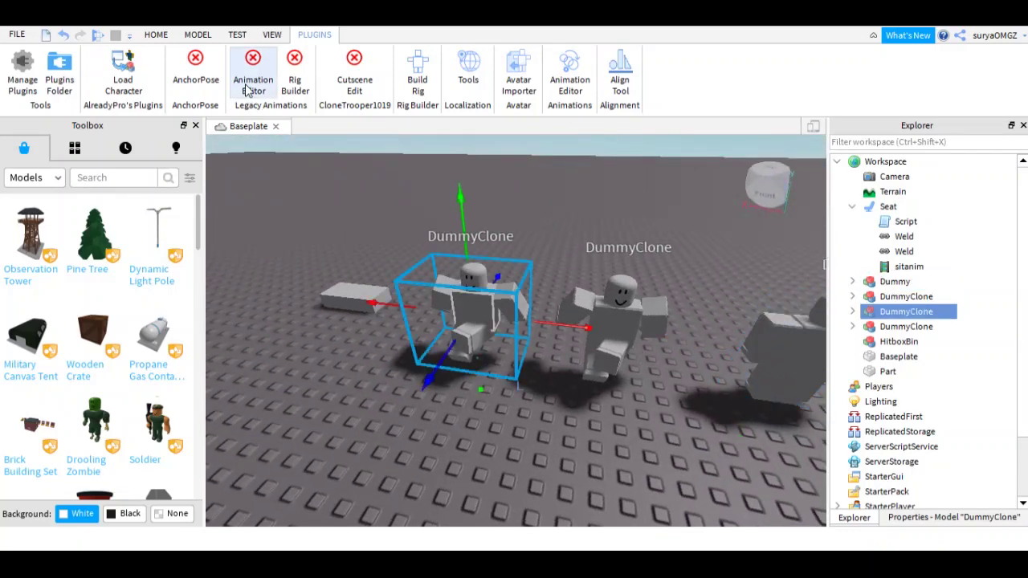
left_click(250, 88)
left_click(528, 469)
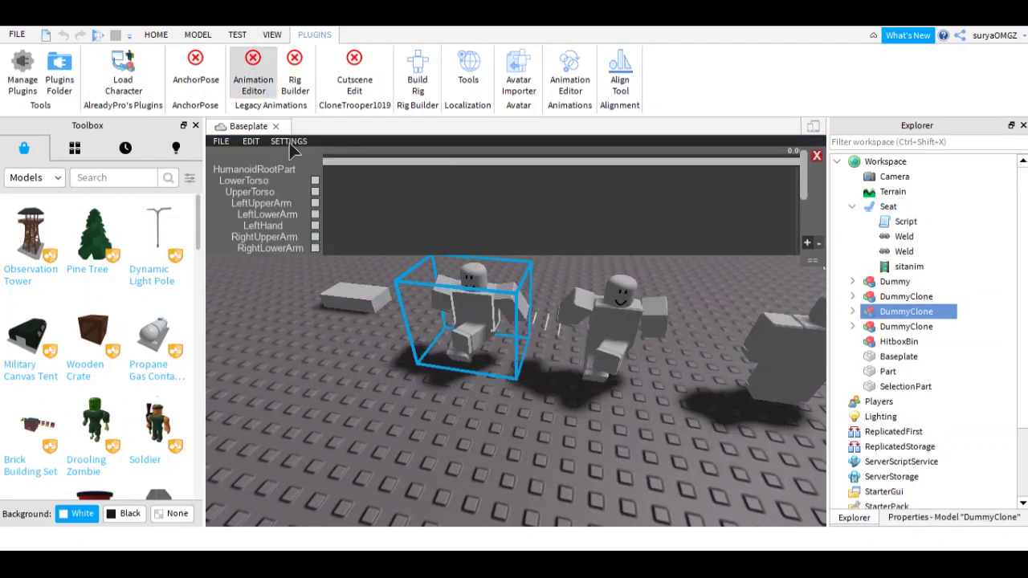
Open the priority options for the clone's animation.
left_click(228, 141)
left_click(247, 143)
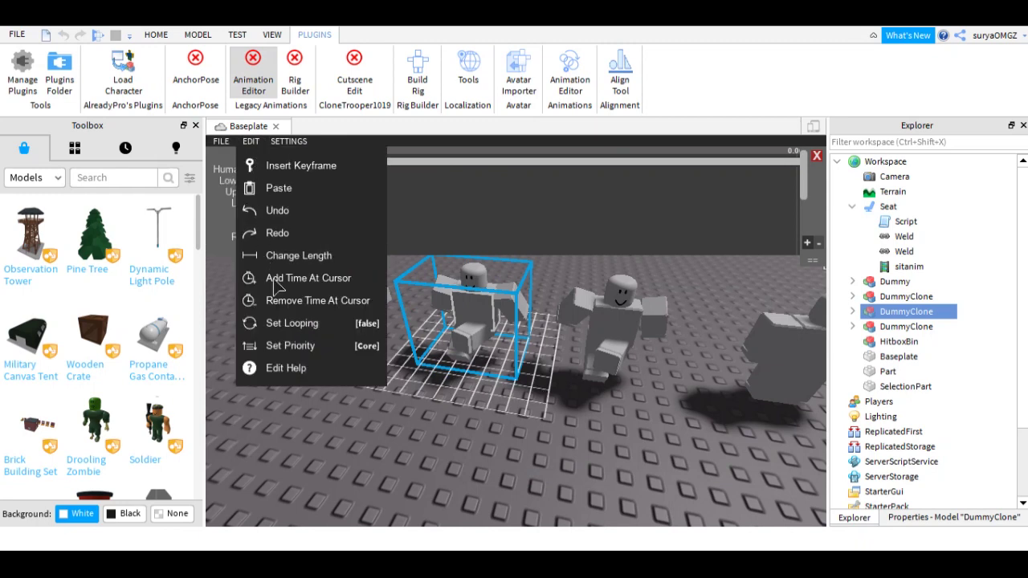
left_click(294, 350)
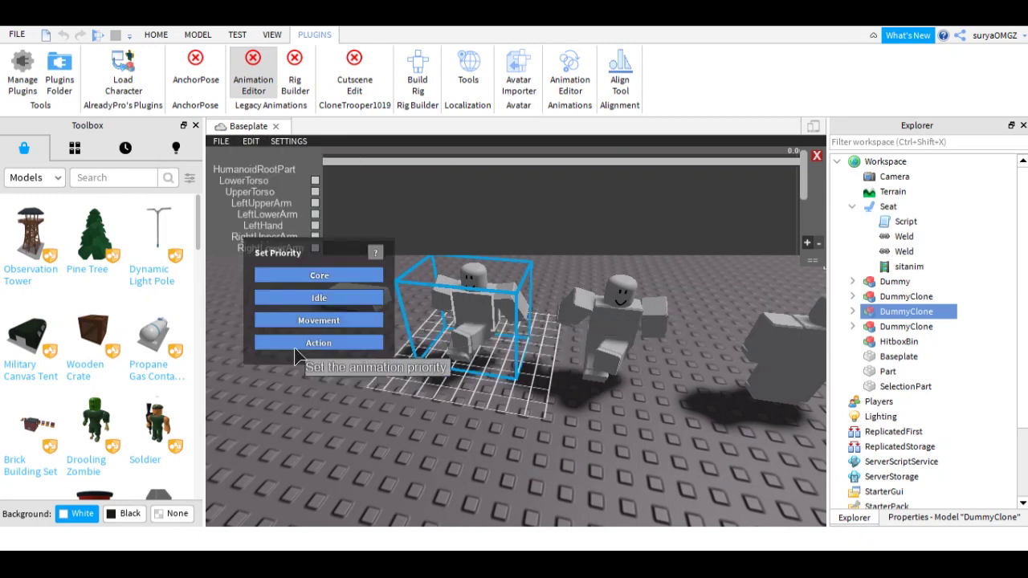